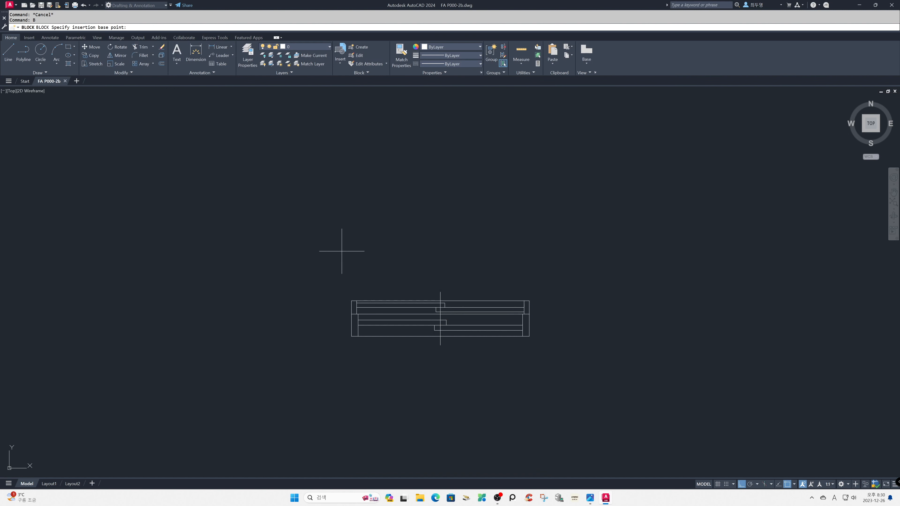
# Define all the window geometry as block W-SD-A with its lower-left corner as base point, and open it in the block editor.
pyautogui.click(351, 336)
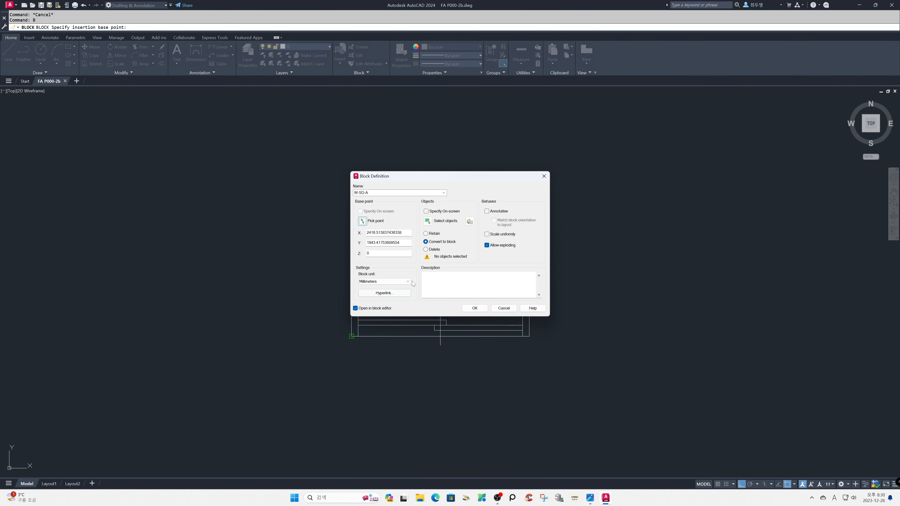
pyautogui.click(427, 221)
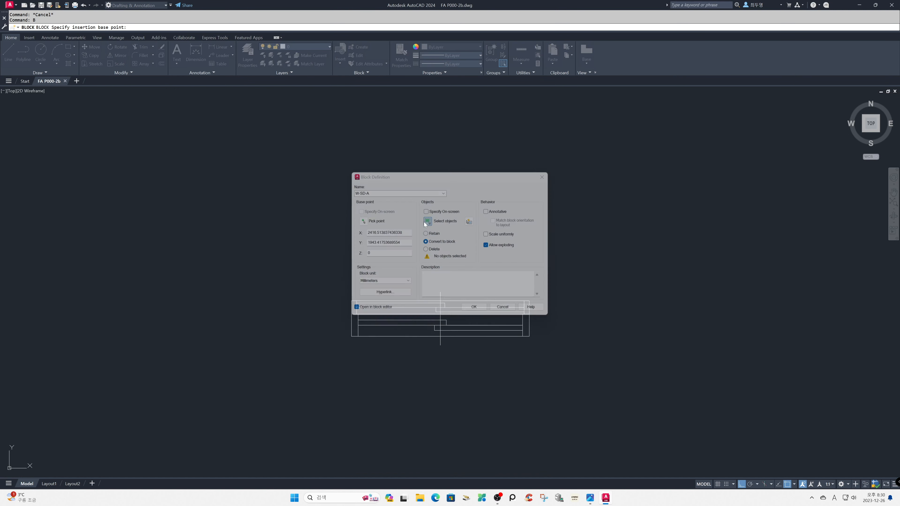
pyautogui.click(335, 266)
pyautogui.click(557, 365)
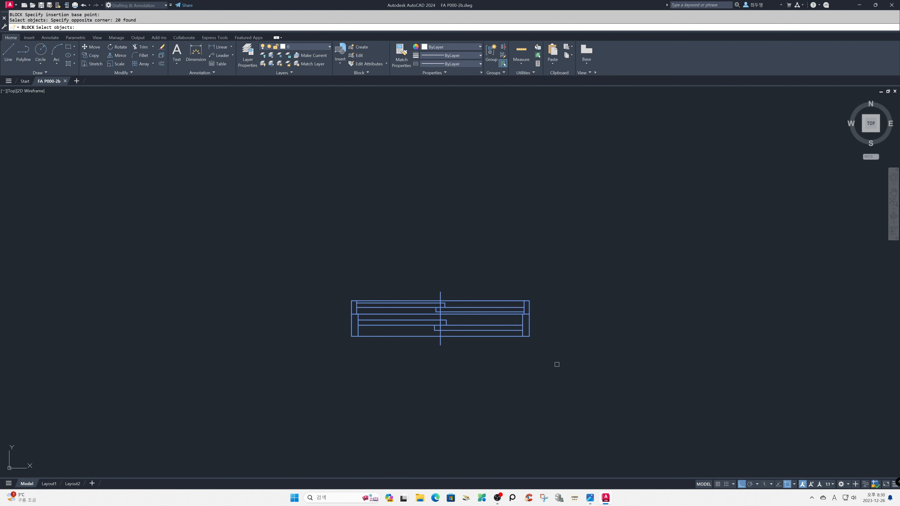
pyautogui.press('Return')
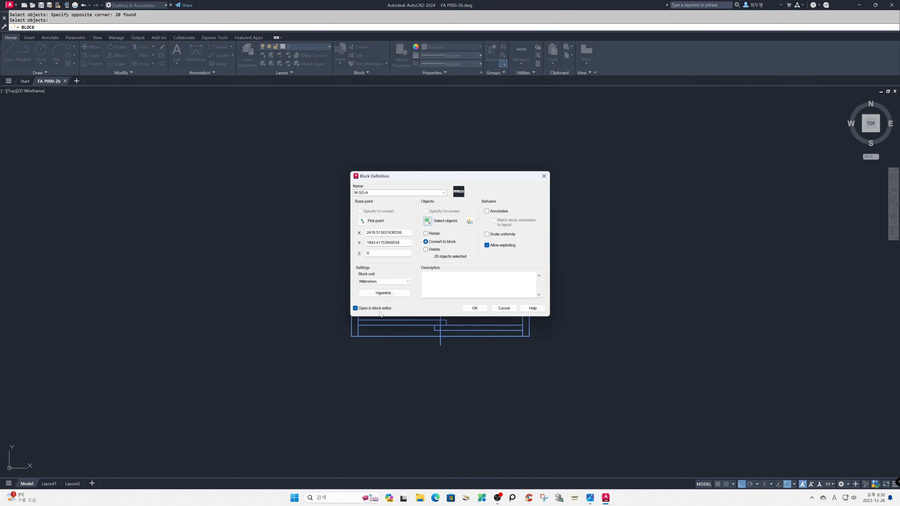
pyautogui.click(475, 308)
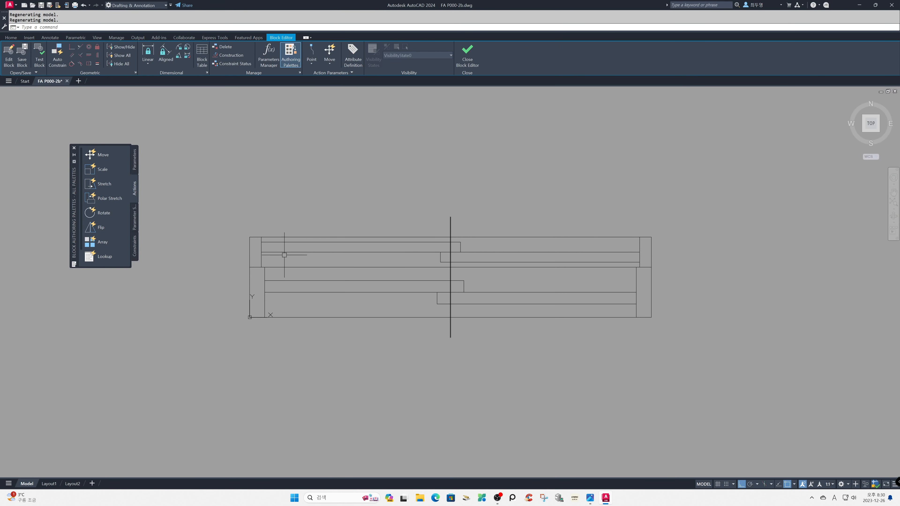
# Add a linear parameter from the window's lower-left corner to its lower-right corner, with the label placed below the window.
pyautogui.click(134, 161)
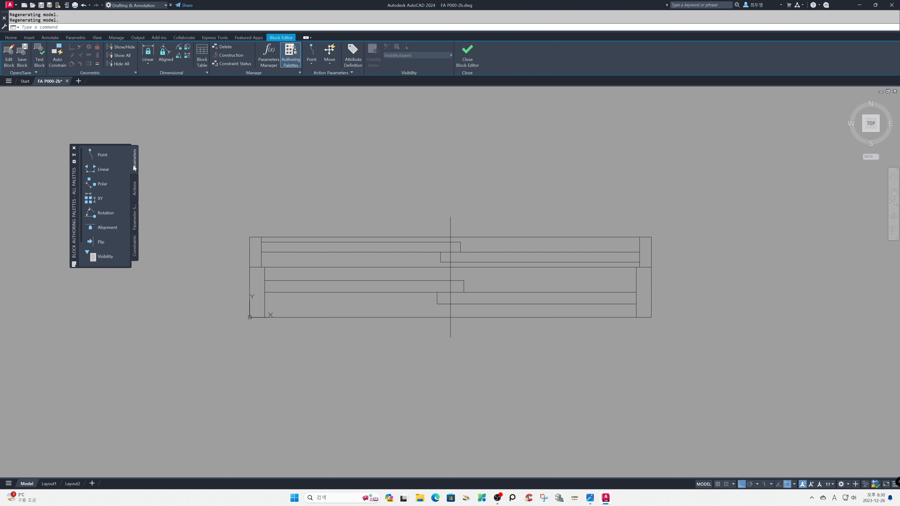
pyautogui.click(103, 170)
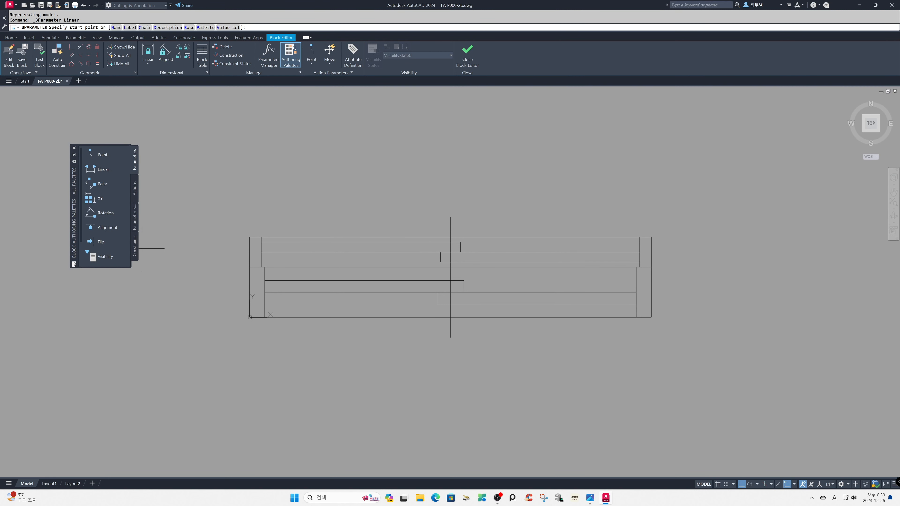
pyautogui.click(249, 317)
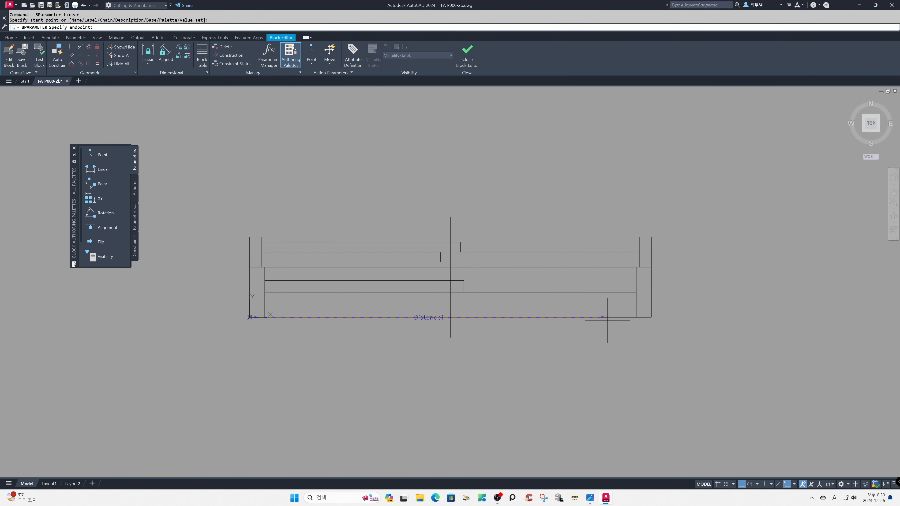
pyautogui.click(651, 318)
pyautogui.click(658, 393)
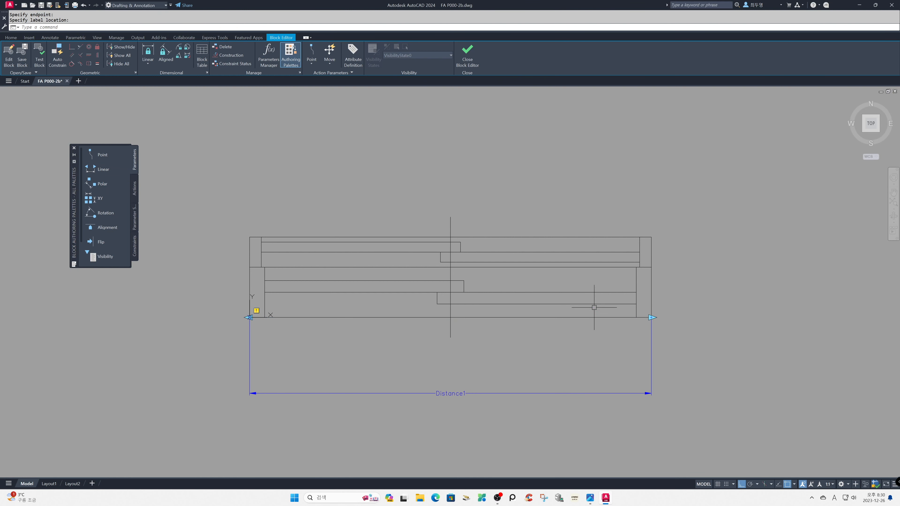
# Add a Stretch action to the linear parameter's right point, framing the window's right end and including the objects crossing it.
pyautogui.click(135, 189)
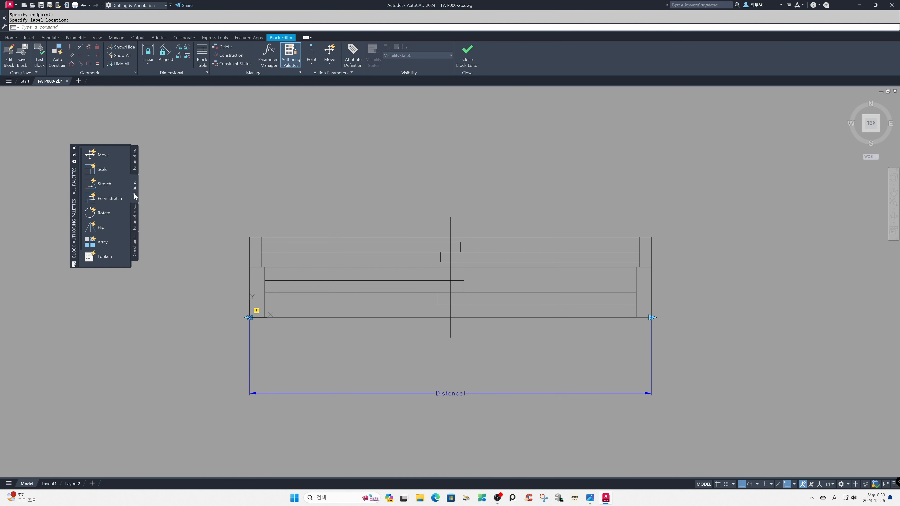
pyautogui.click(106, 185)
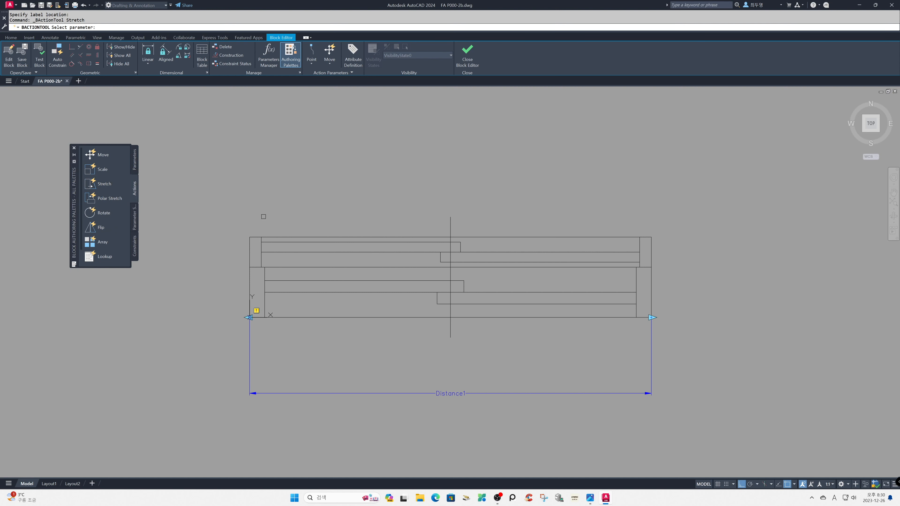
pyautogui.click(603, 393)
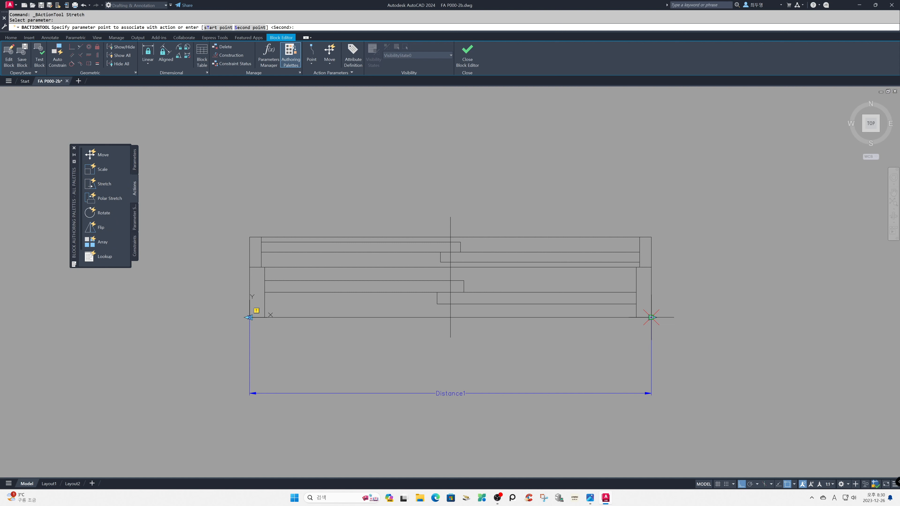
pyautogui.click(652, 317)
pyautogui.click(733, 349)
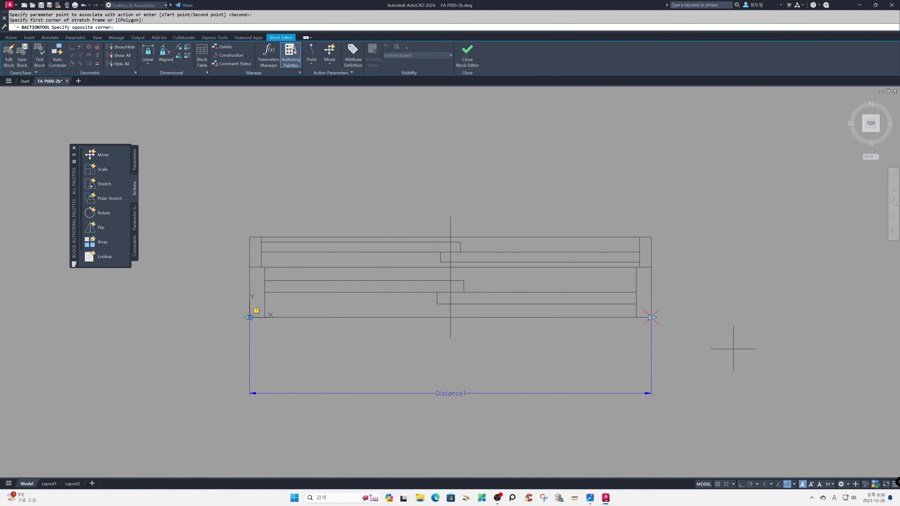
pyautogui.click(586, 217)
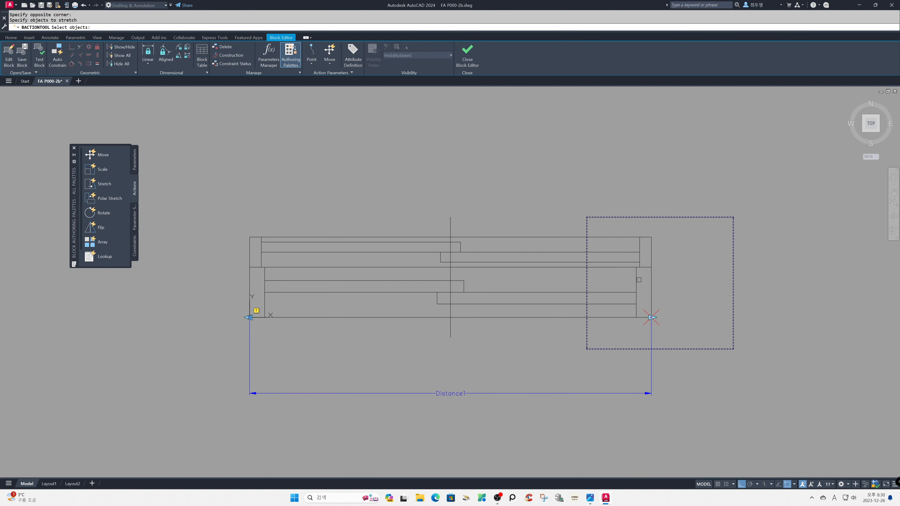
pyautogui.click(708, 341)
pyautogui.click(601, 223)
pyautogui.press('Return')
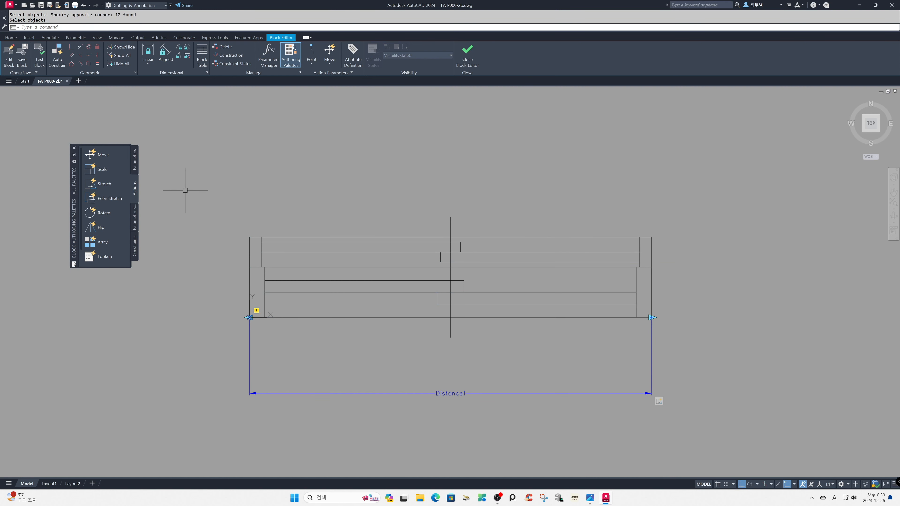
# Add a Stretch action at the parameter's right point, framing the window's middle and including the crossing objects except the five full-width horizontal lines.
pyautogui.click(99, 185)
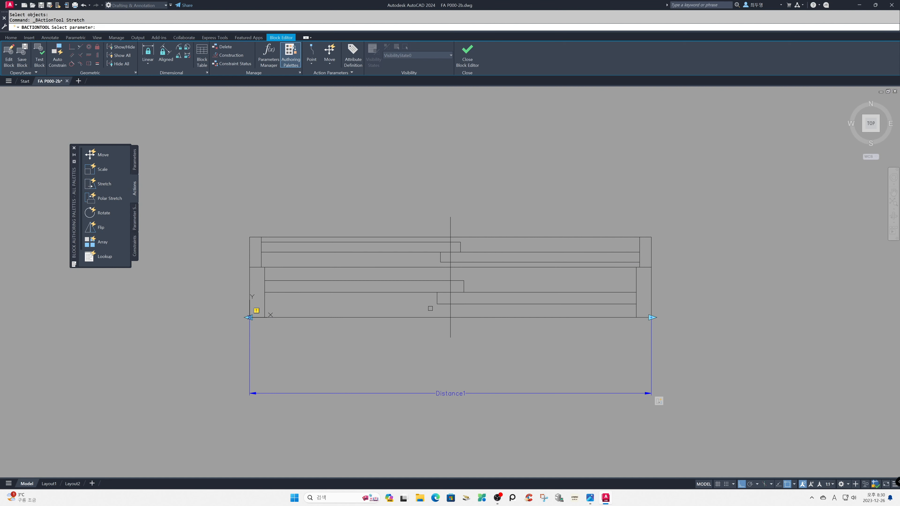
pyautogui.click(534, 393)
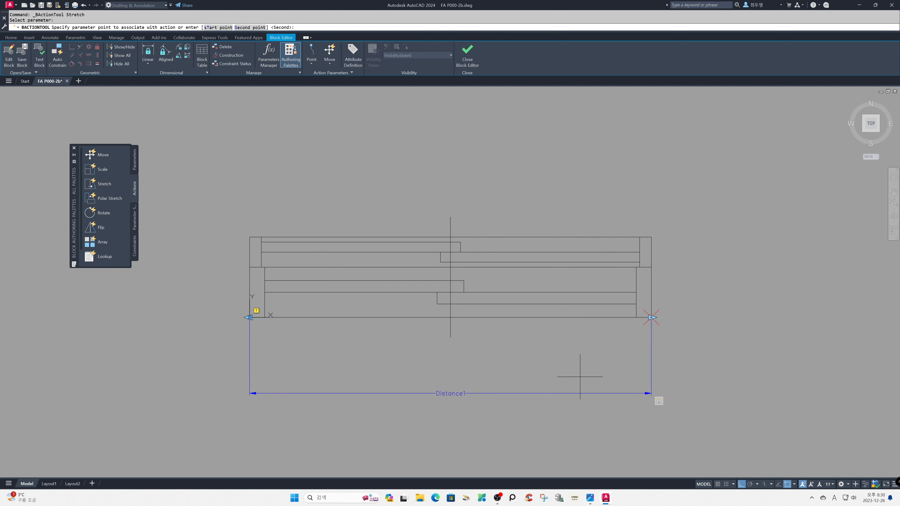
pyautogui.click(651, 317)
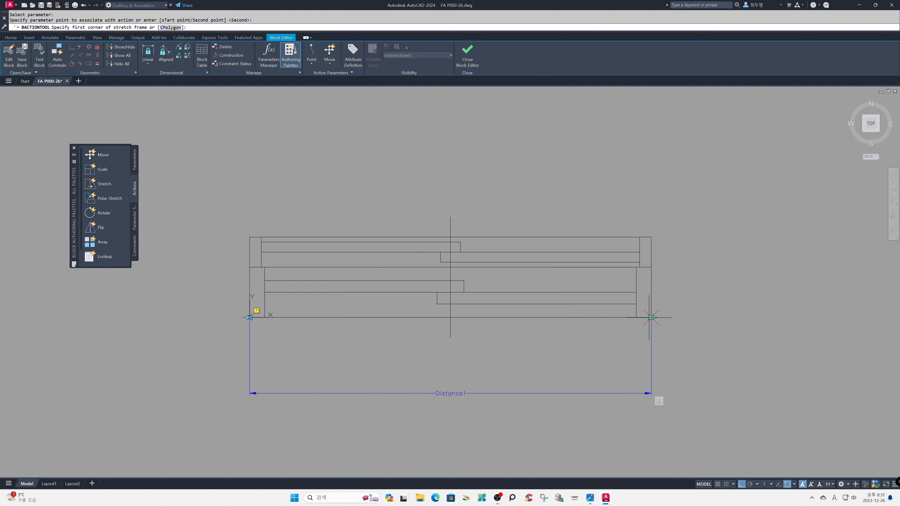
pyautogui.click(537, 358)
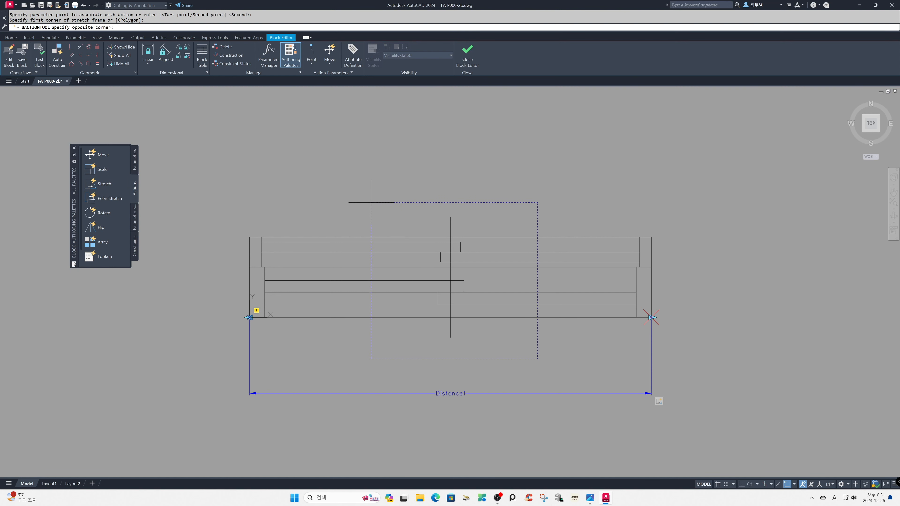
pyautogui.click(366, 193)
pyautogui.click(521, 354)
pyautogui.click(386, 197)
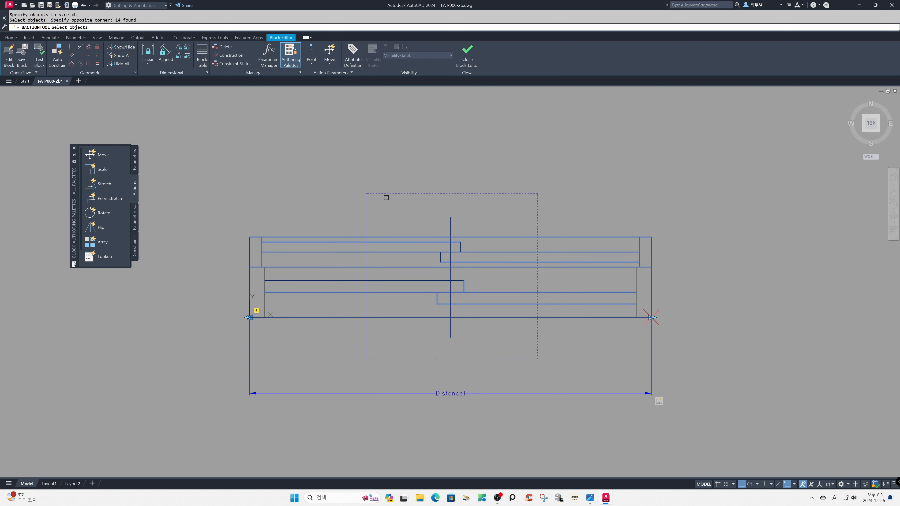
pyautogui.keyDown('shift'); pyautogui.click(423, 317); pyautogui.keyUp('shift')
pyautogui.keyDown('shift'); pyautogui.click(421, 292); pyautogui.keyUp('shift')
pyautogui.keyDown('shift'); pyautogui.click(420, 267); pyautogui.keyUp('shift')
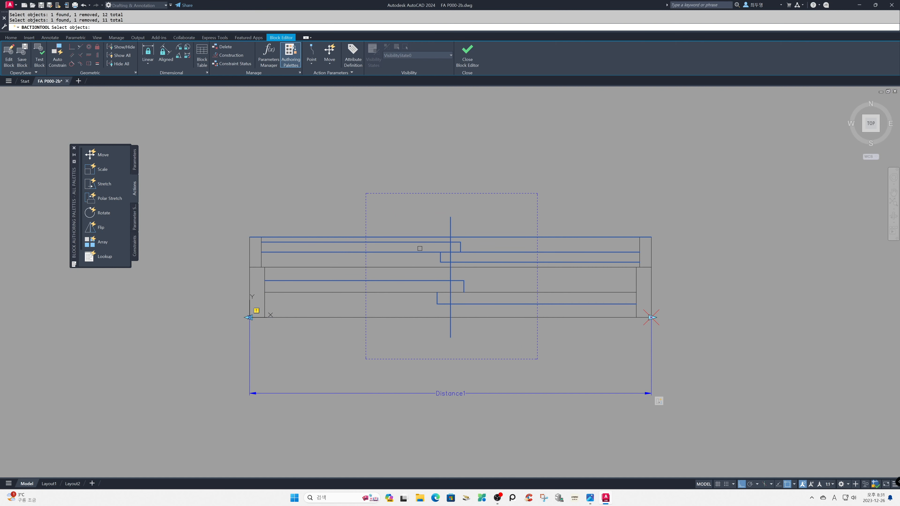
pyautogui.keyDown('shift'); pyautogui.click(419, 252); pyautogui.keyUp('shift')
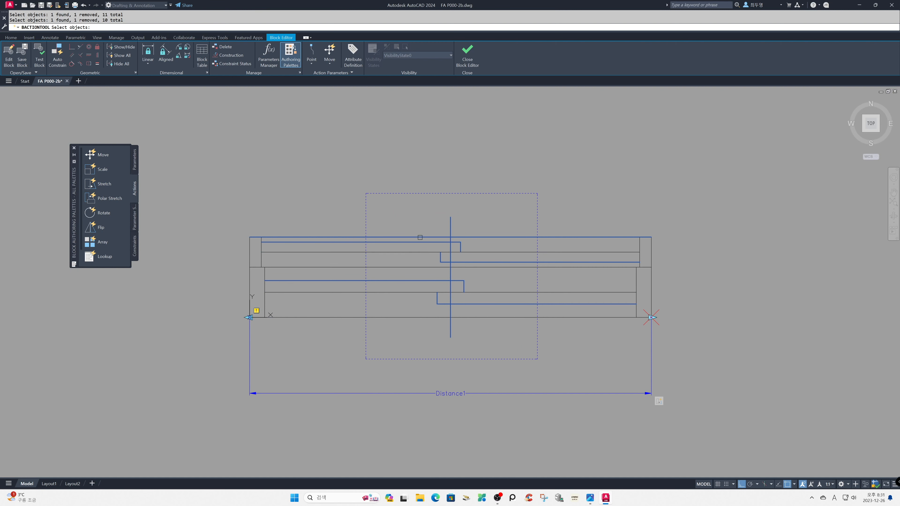
pyautogui.keyDown('shift'); pyautogui.click(420, 236); pyautogui.keyUp('shift')
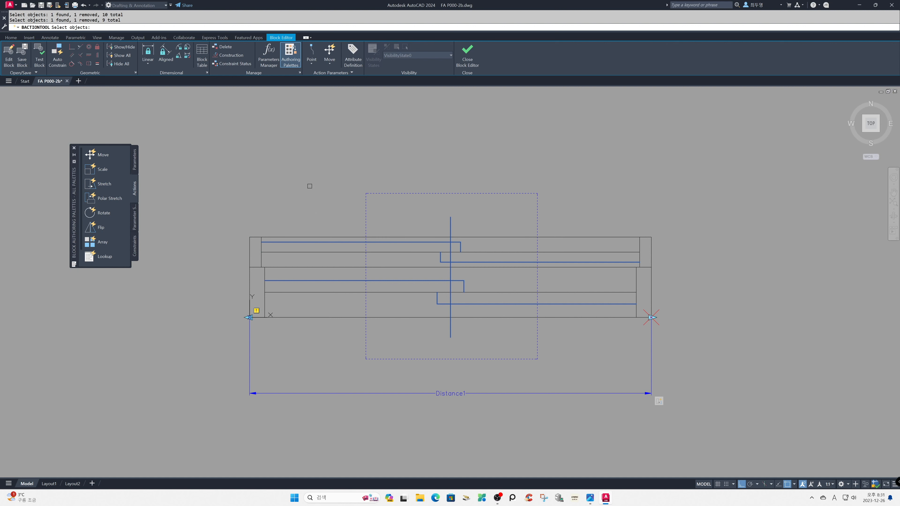
pyautogui.press('Return')
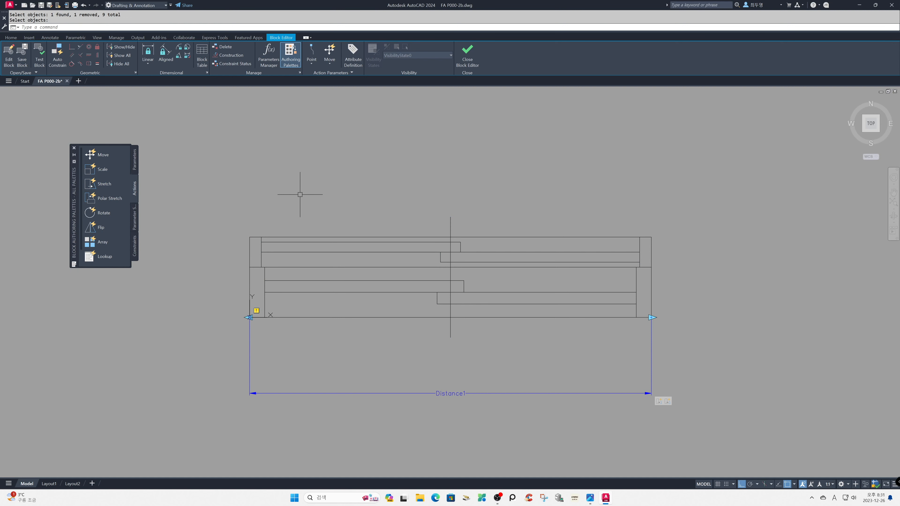
# Set the linear parameter's distance type to Increment, with an increment of 100, a minimum of 1200 and a maximum of 2400.
pyautogui.click(367, 392)
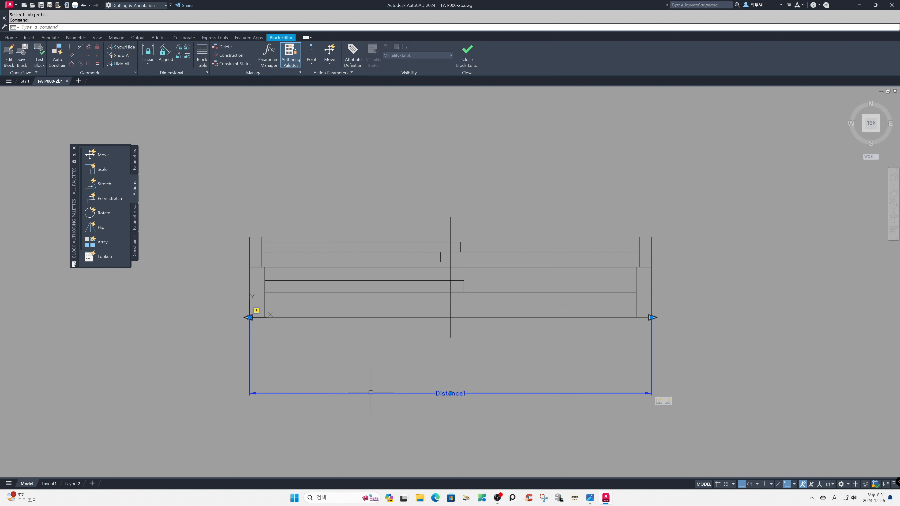
pyautogui.click(74, 148)
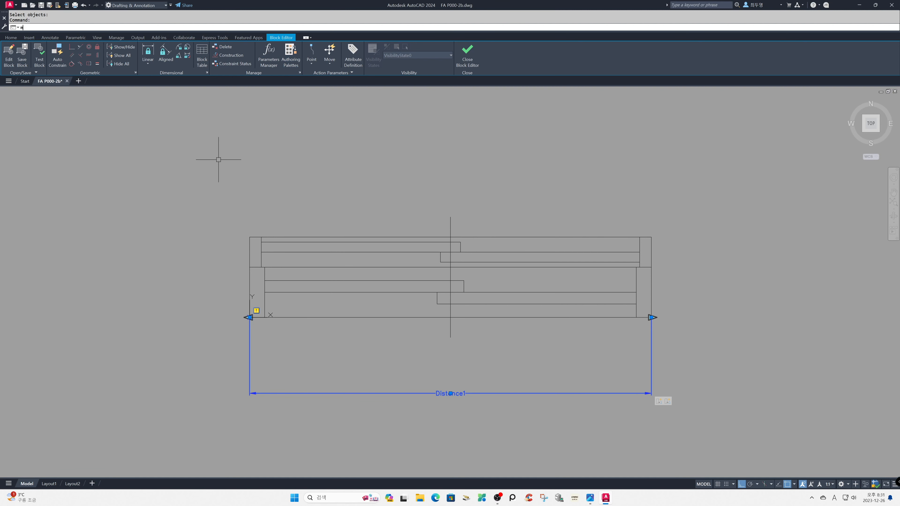
pyautogui.press('Return')
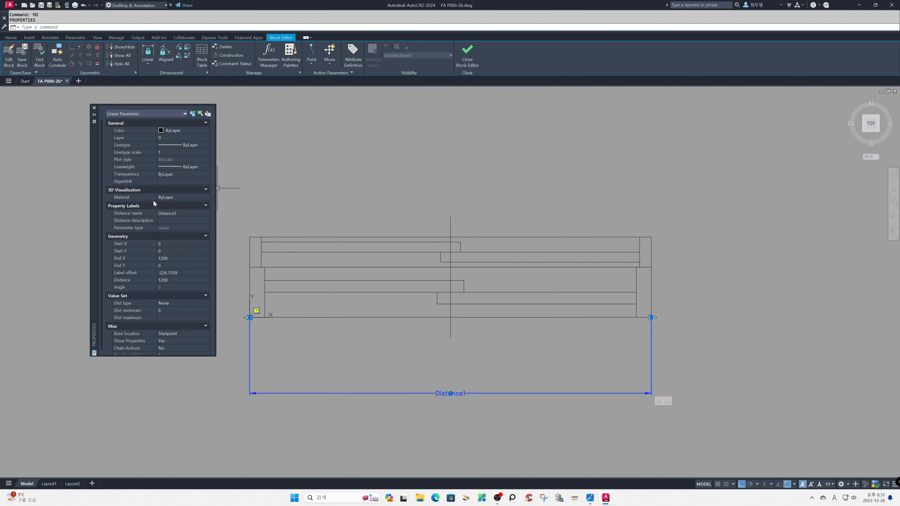
pyautogui.moveTo(95, 227); pyautogui.dragTo(114, 226)
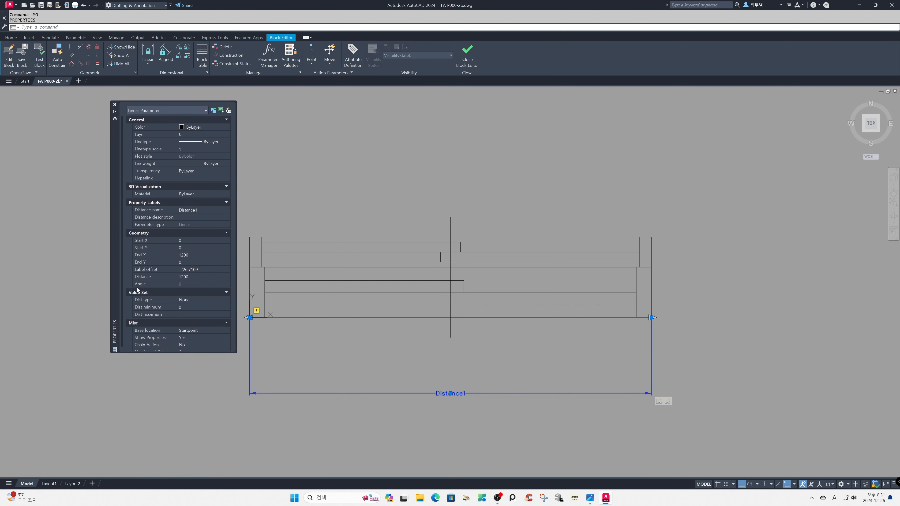
pyautogui.scroll(-1, 188, 302)
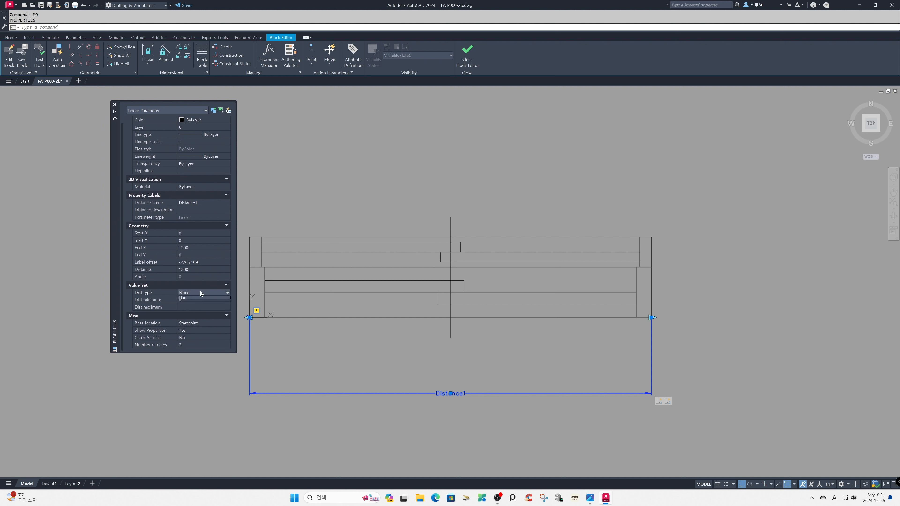
pyautogui.click(201, 291)
pyautogui.click(200, 305)
pyautogui.click(203, 300)
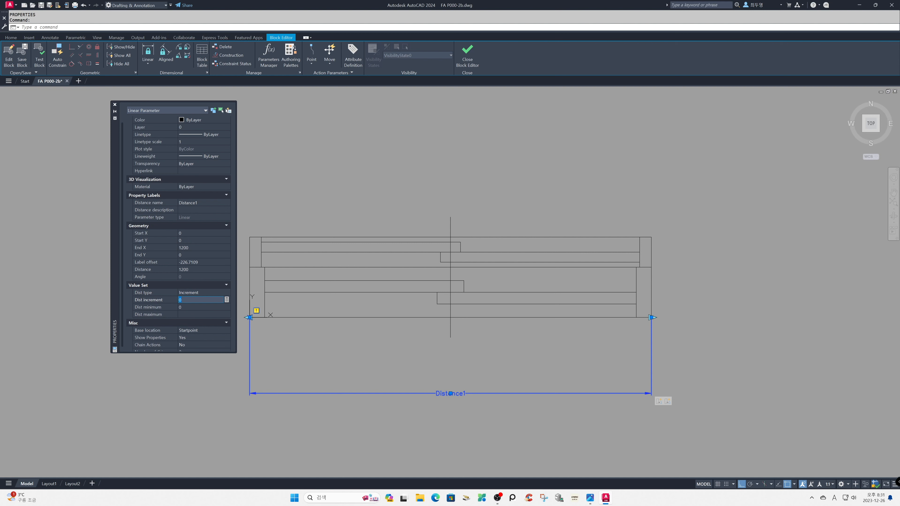
pyautogui.click(197, 307)
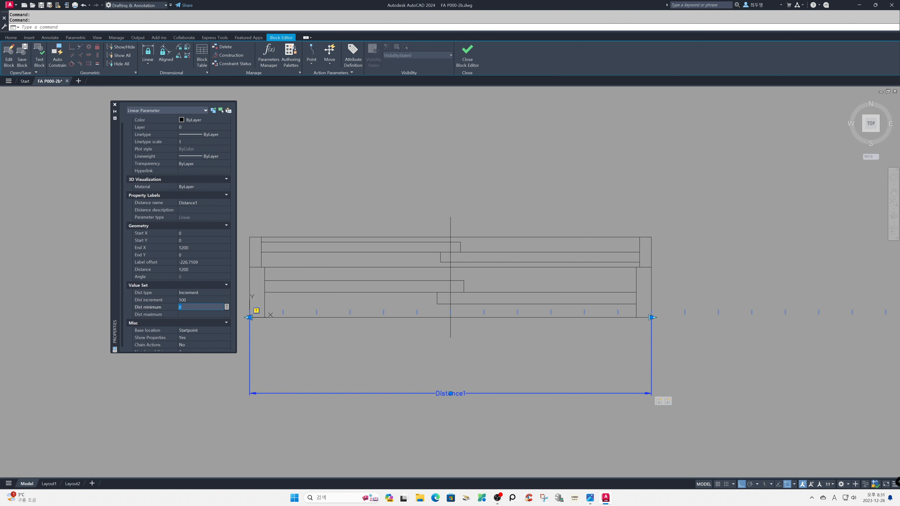
pyautogui.click(199, 315)
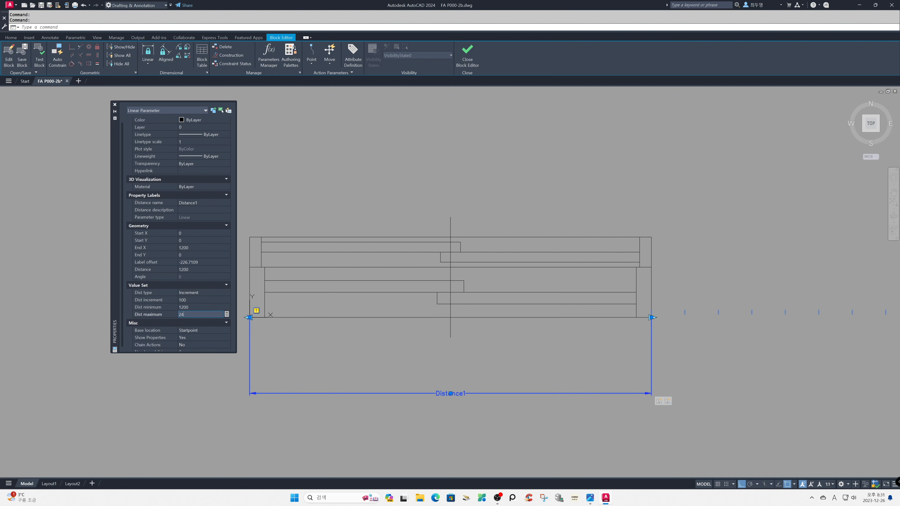
pyautogui.press('Return')
# Set the linear parameter's number of grips to 1.
pyautogui.scroll(-1, 228, 322)
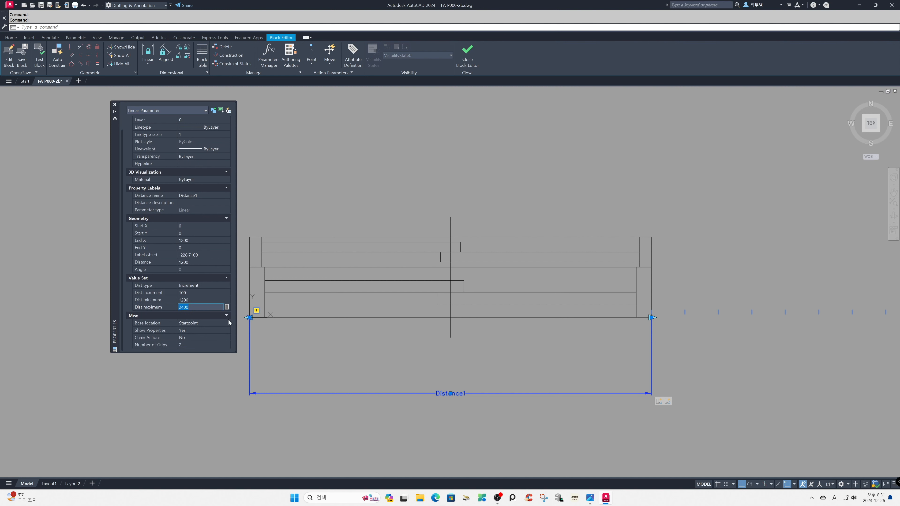
pyautogui.click(215, 345)
pyautogui.click(214, 345)
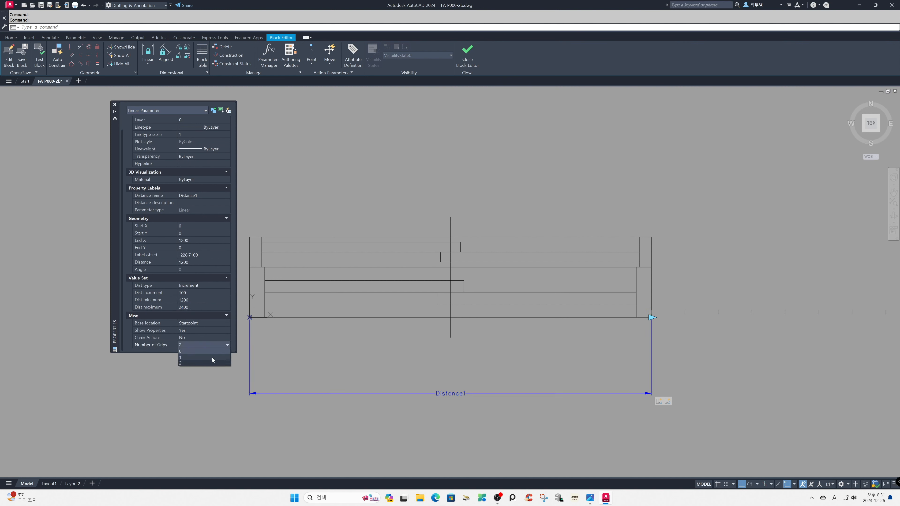
pyautogui.click(211, 357)
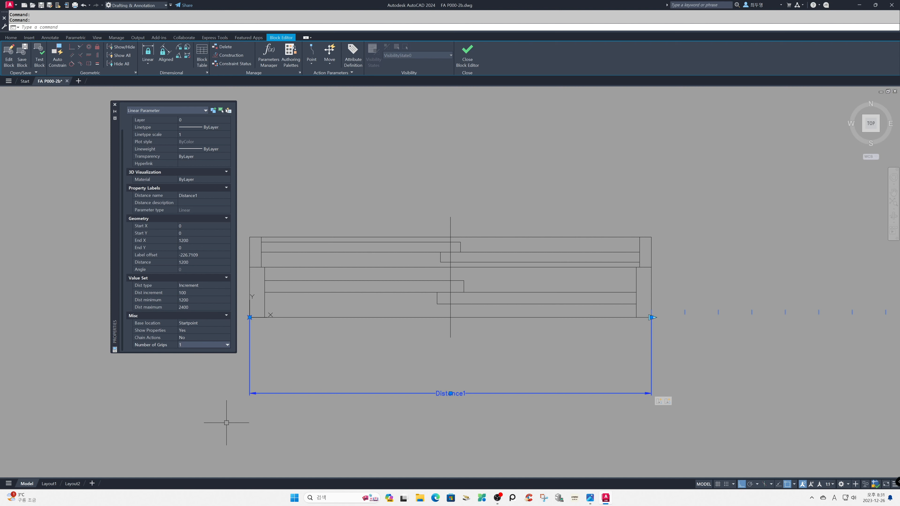
# Set the distance multiplier of the Stretch action covering the window's middle to 0.5.
pyautogui.press('Escape')
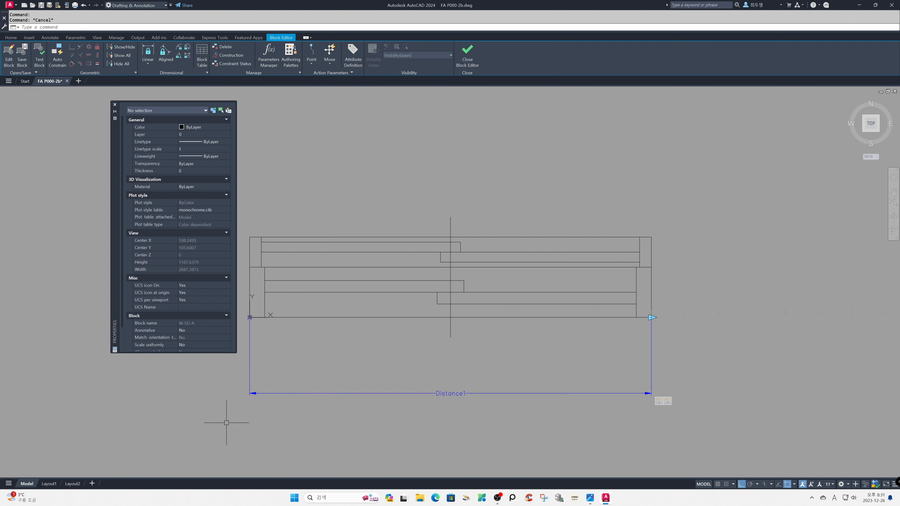
pyautogui.click(658, 402)
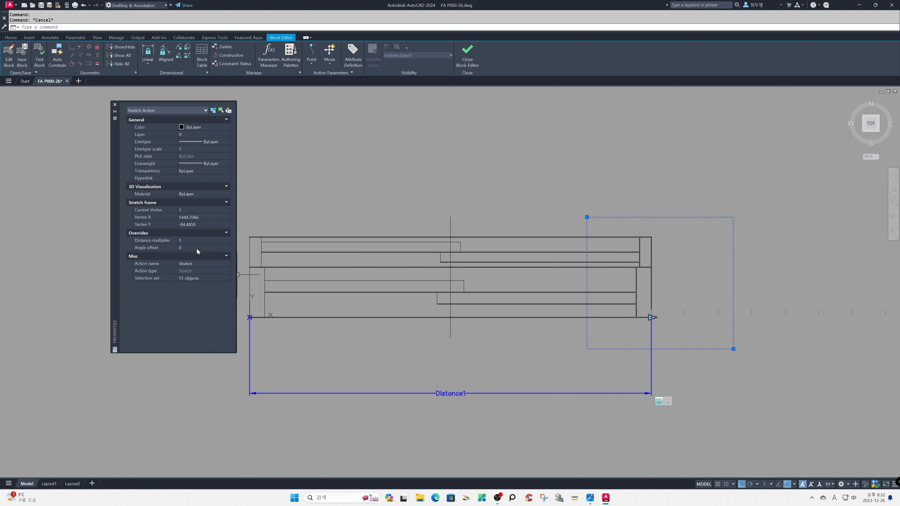
pyautogui.press('Escape')
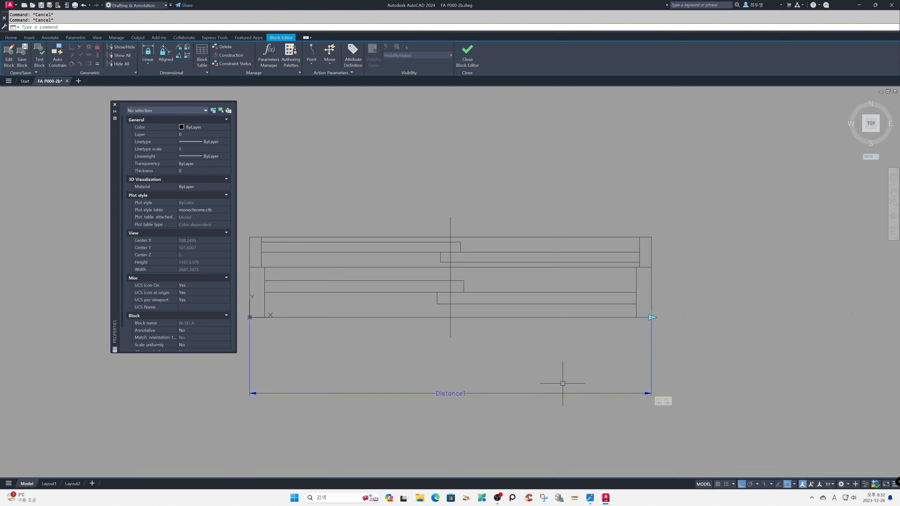
pyautogui.click(668, 401)
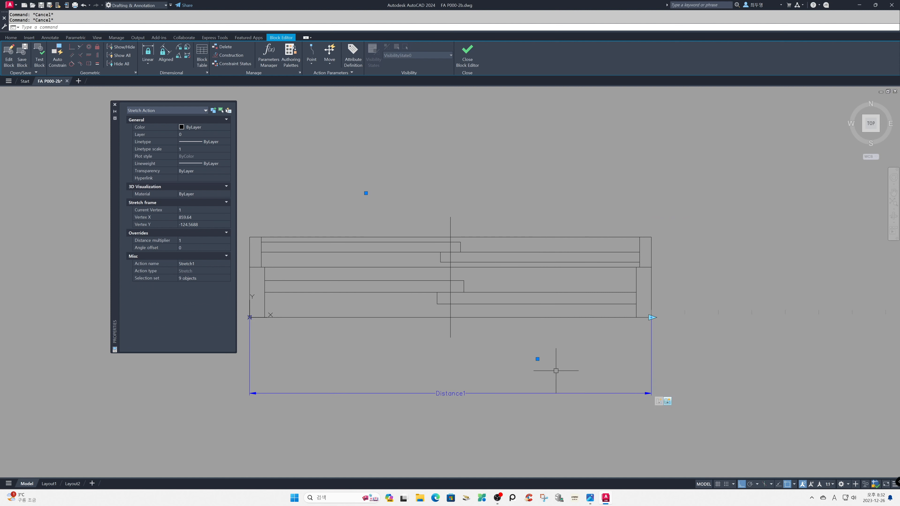
pyautogui.click(194, 241)
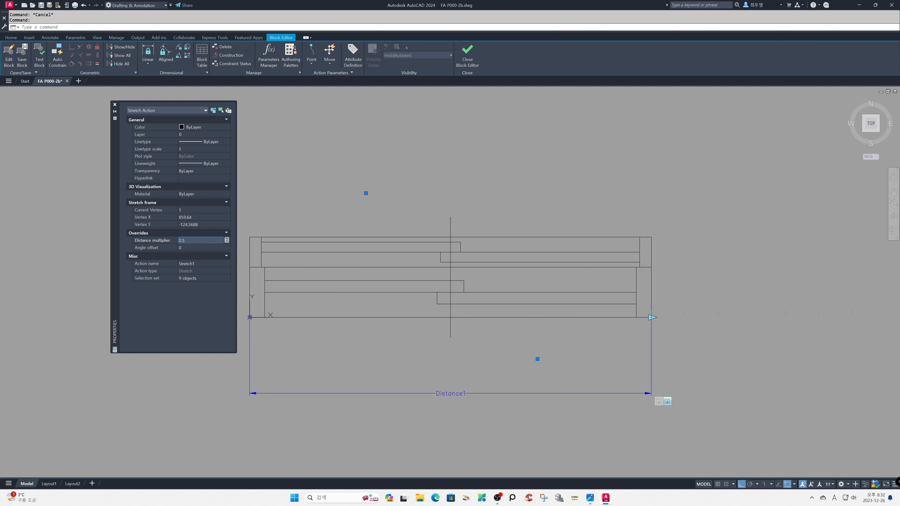
pyautogui.press('Escape')
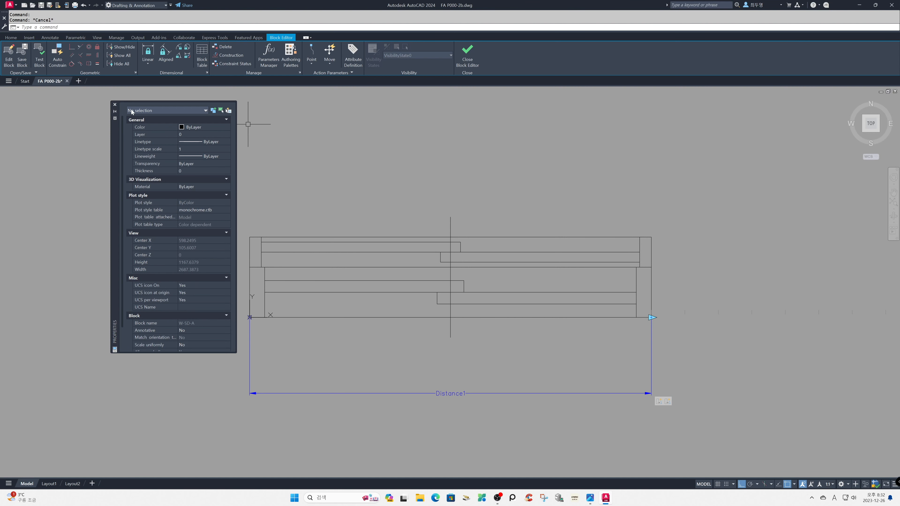
# Close the object properties and exit the block editor, saving the changes to W-SD-A.
pyautogui.click(115, 105)
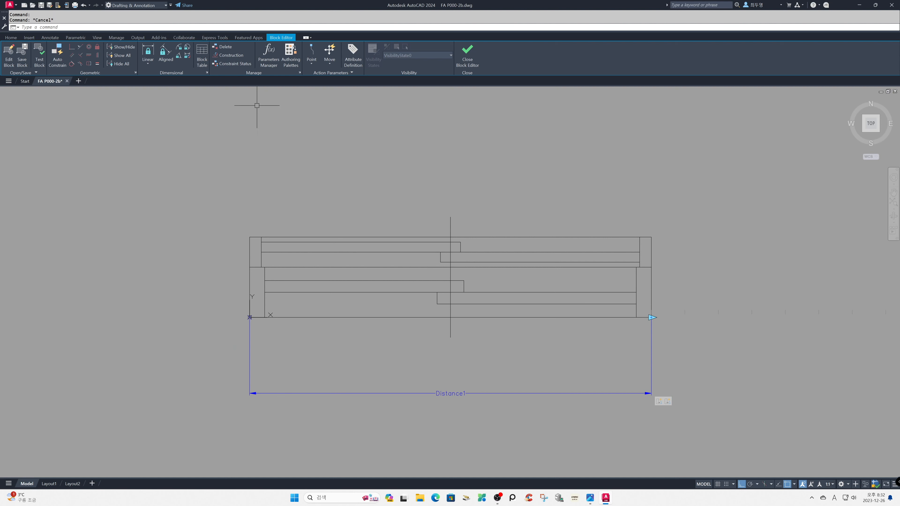
pyautogui.click(467, 64)
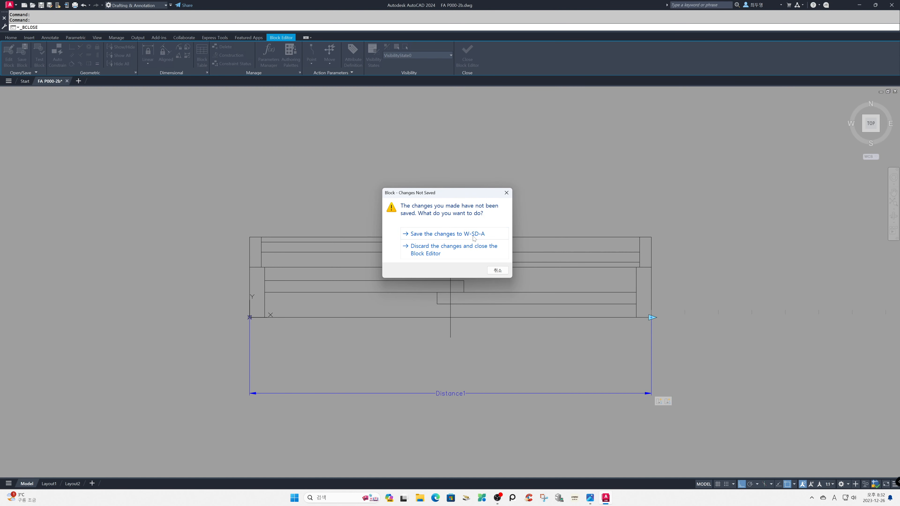
pyautogui.click(473, 237)
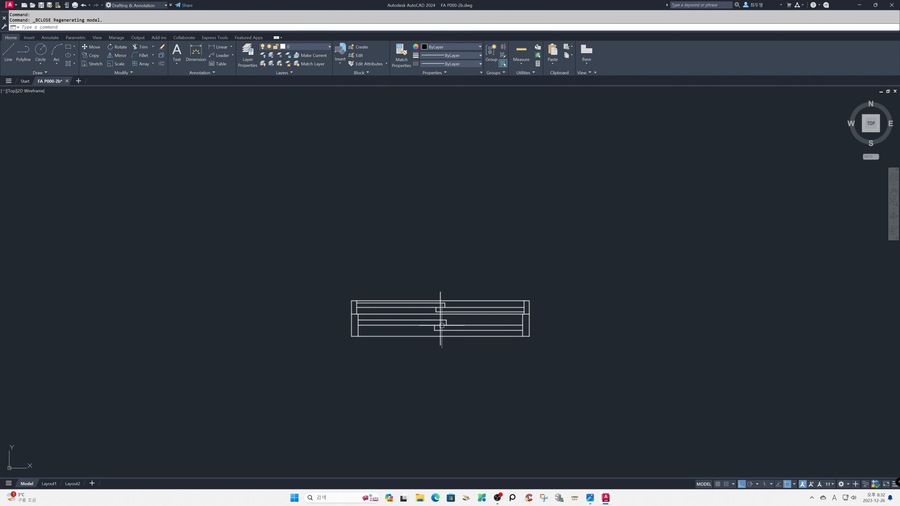
# Move the window block straight up to free the space below it.
pyautogui.write('m')
pyautogui.press('Return')
pyautogui.click(579, 364)
pyautogui.click(327, 273)
pyautogui.press('Return')
pyautogui.click(317, 279)
pyautogui.click(316, 158)
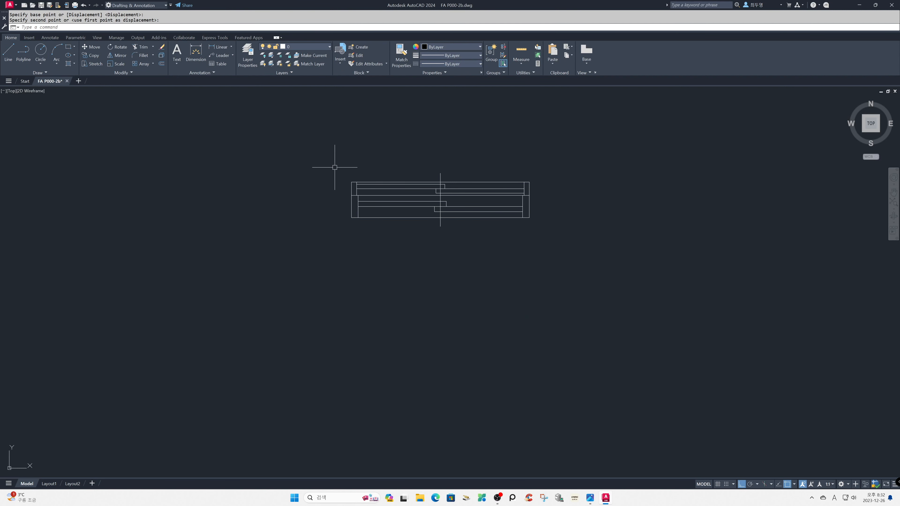
# Test the dynamic block by stretching its width to the maximum and back to the minimum.
pyautogui.click(475, 217)
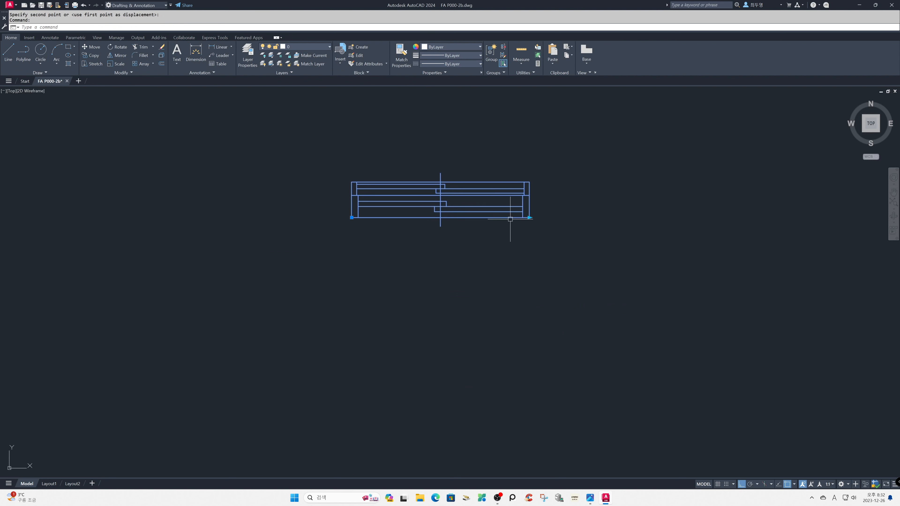
pyautogui.click(529, 217)
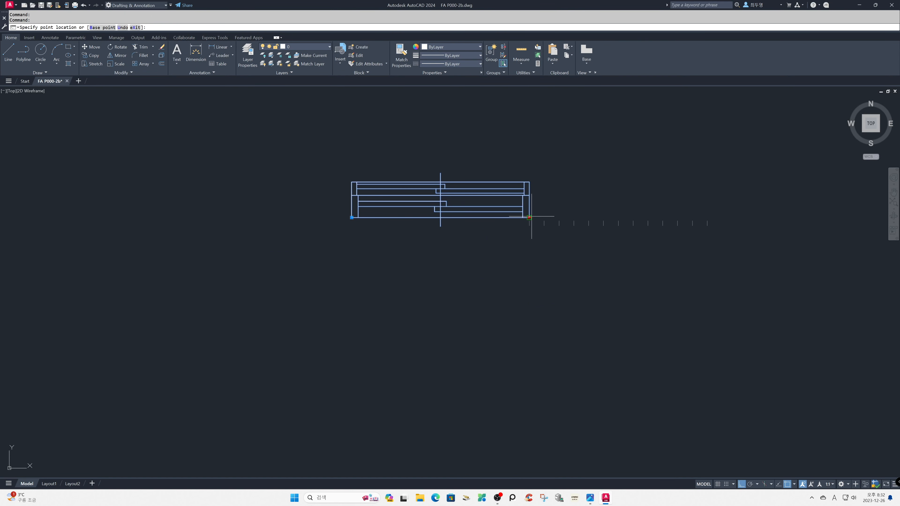
pyautogui.click(714, 235)
pyautogui.click(708, 217)
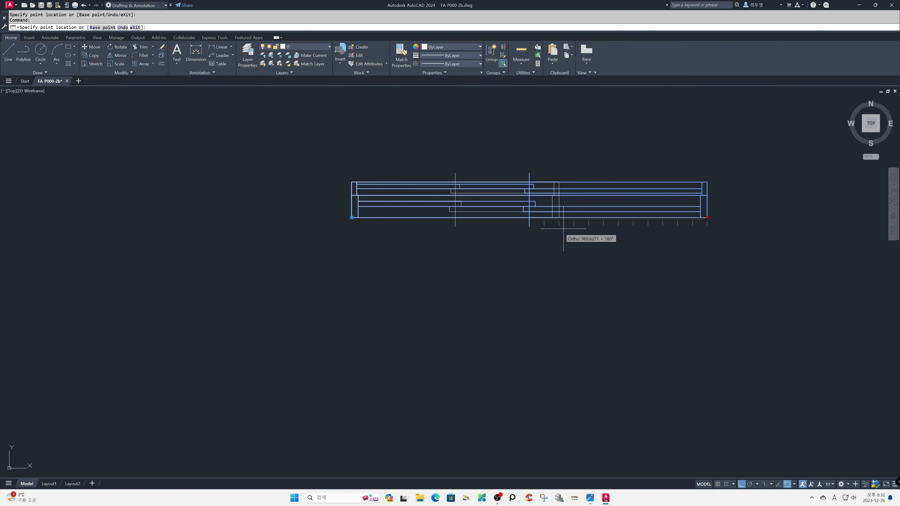
pyautogui.click(529, 231)
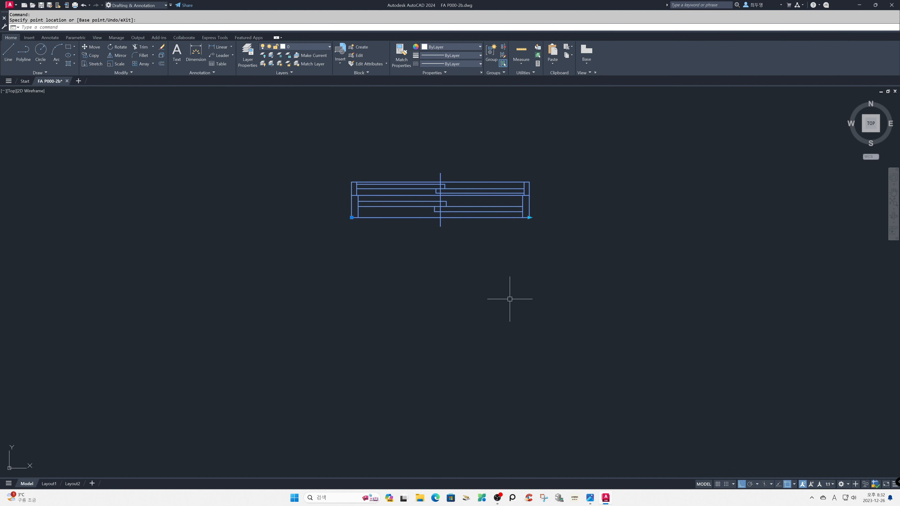
pyautogui.press('Escape')
# Copy the window block straight down twice to form a column of three windows.
pyautogui.write('co')
pyautogui.press('space')
pyautogui.click(590, 278)
pyautogui.click(296, 157)
pyautogui.press('space')
pyautogui.click(295, 157)
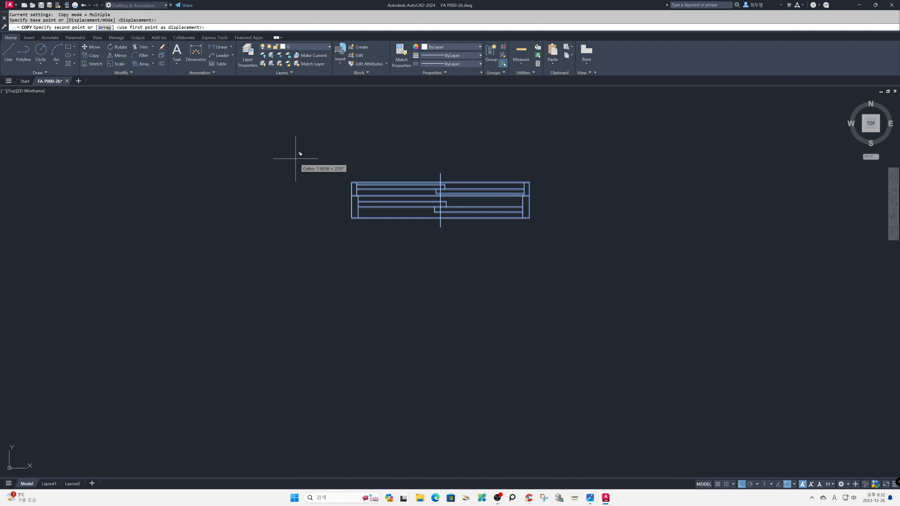
pyautogui.click(300, 259)
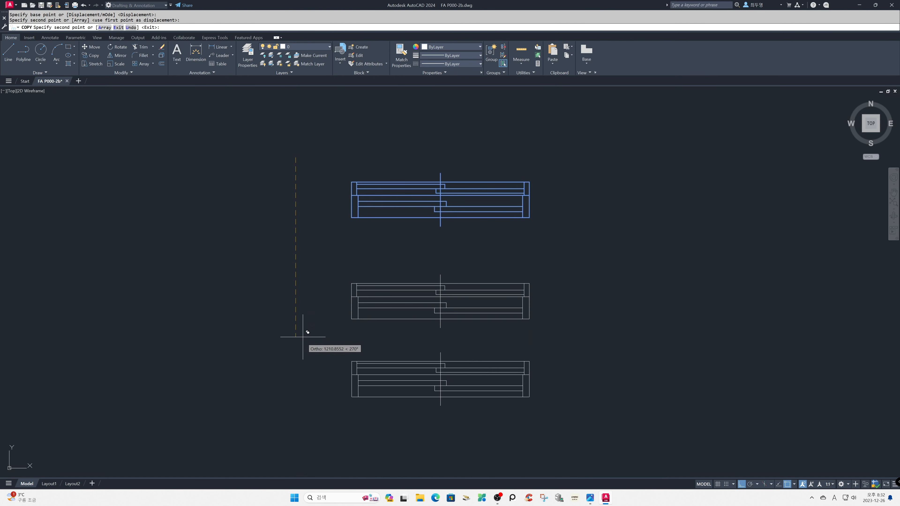
pyautogui.click(305, 357)
pyautogui.press('space')
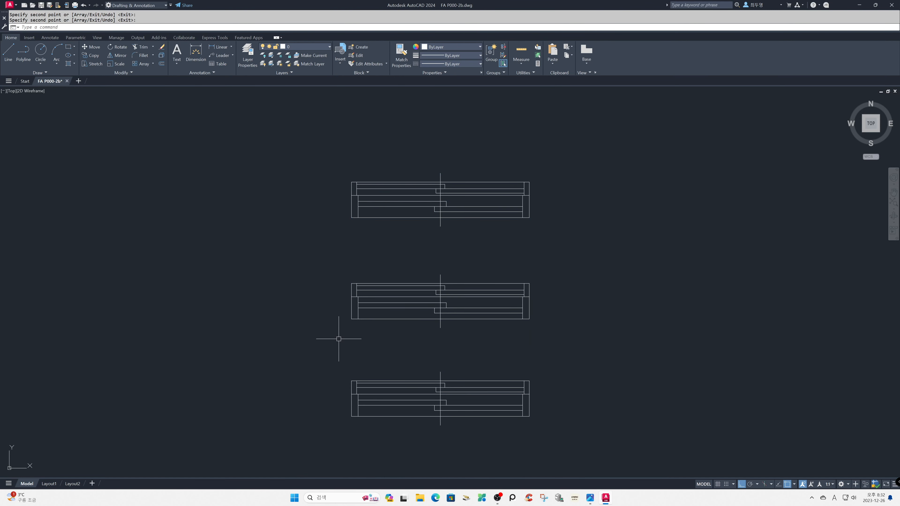
# Stretch the middle window block to a width of 1800.
pyautogui.click(378, 317)
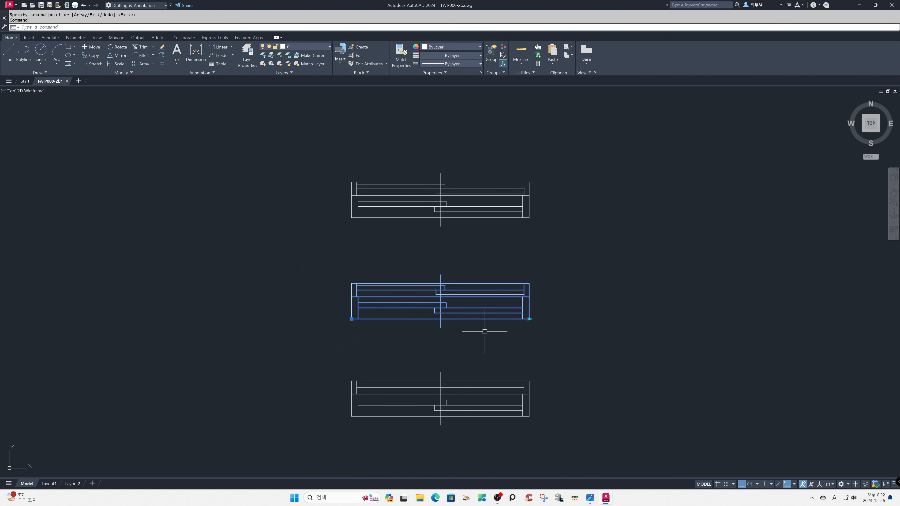
pyautogui.click(529, 319)
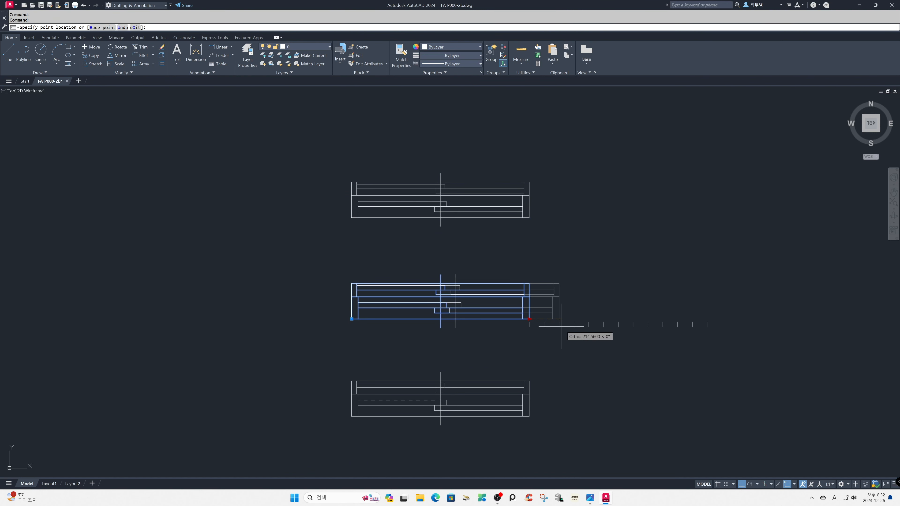
pyautogui.click(618, 332)
pyautogui.press('Escape')
# Measure the overall width of the middle window block along its lower edge.
pyautogui.write('di')
pyautogui.press('Return')
pyautogui.click(351, 318)
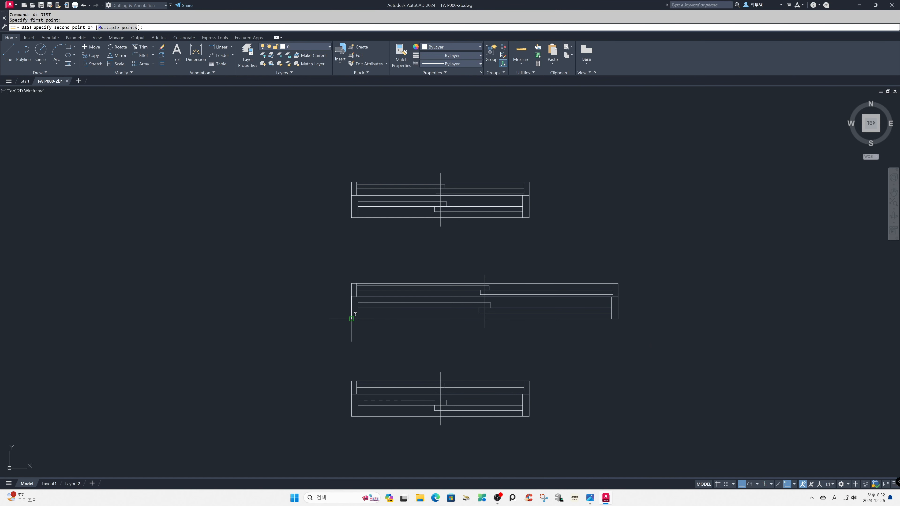
pyautogui.click(617, 318)
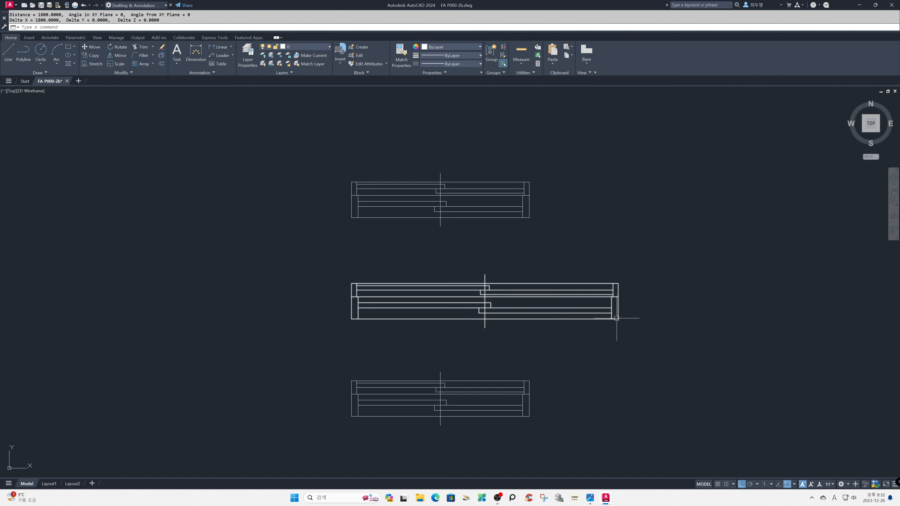
# Stretch the lowest window block to its maximum width of 2400.
pyautogui.click(528, 400)
pyautogui.click(529, 416)
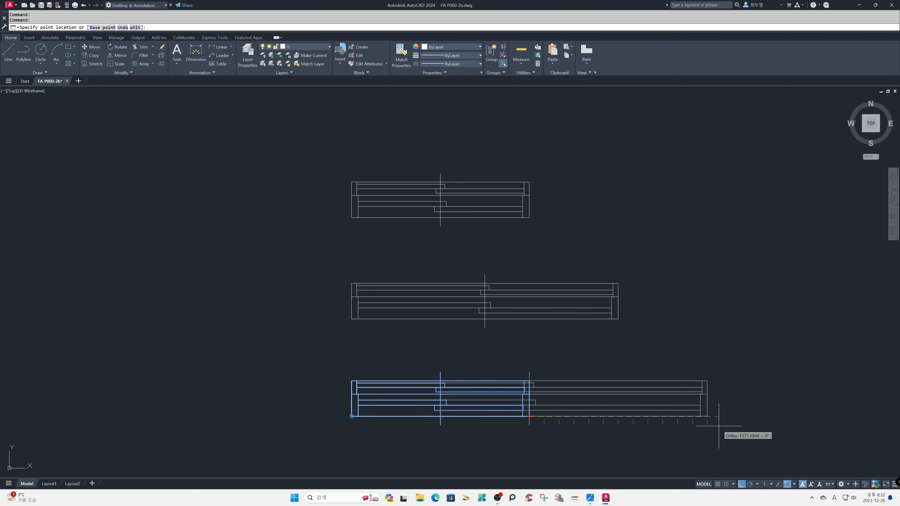
pyautogui.press('Escape')
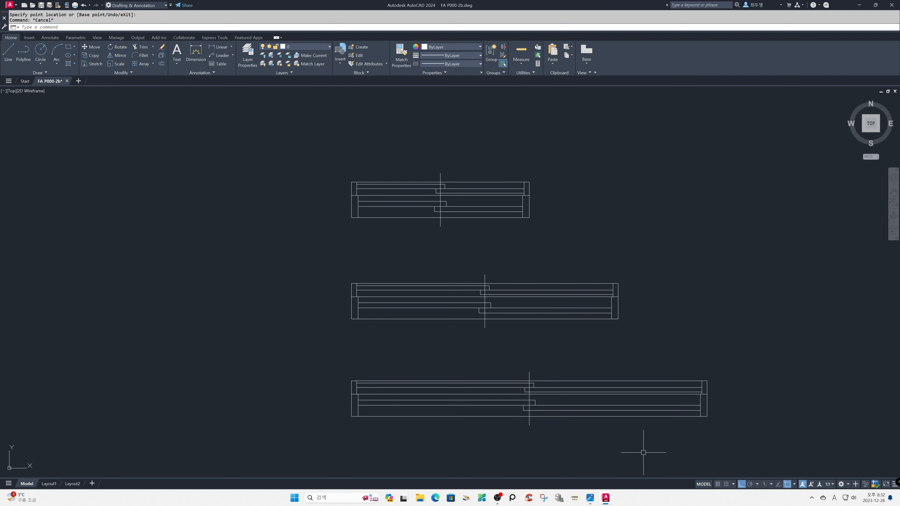
# Measure the overall width of the lowest window block along its lower edge.
pyautogui.write('di')
pyautogui.press('Return')
pyautogui.click(351, 416)
pyautogui.click(706, 416)
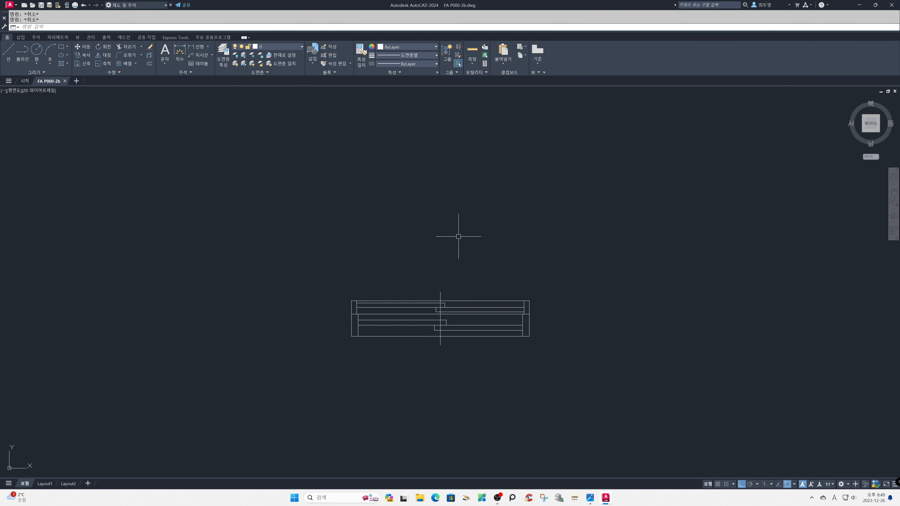
# Define the whole window drawing as block W-SD-A, with its lower-left corner as base point, and open it in the block editor.
pyautogui.press('Return')
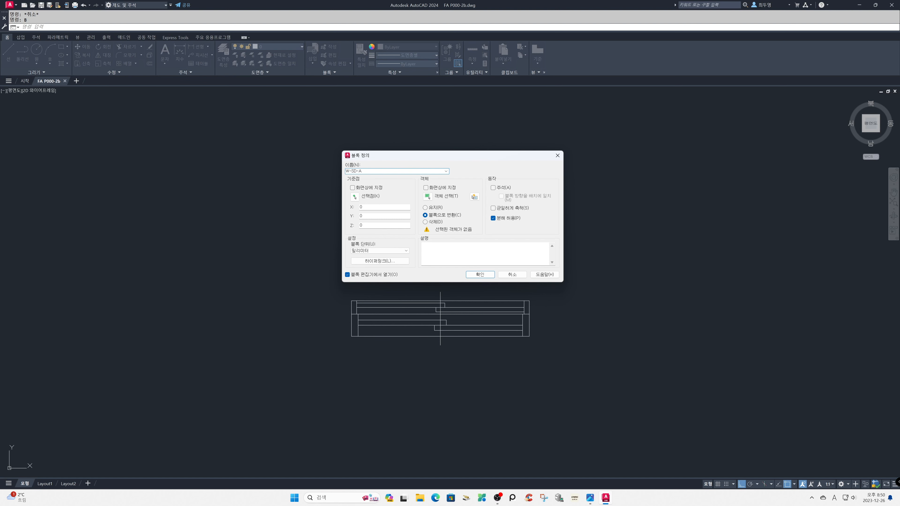
pyautogui.click(354, 197)
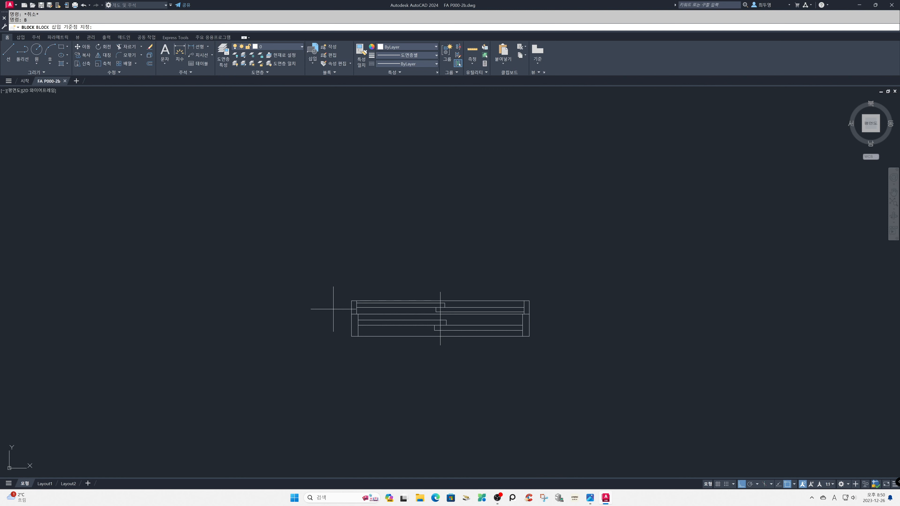
pyautogui.click(352, 336)
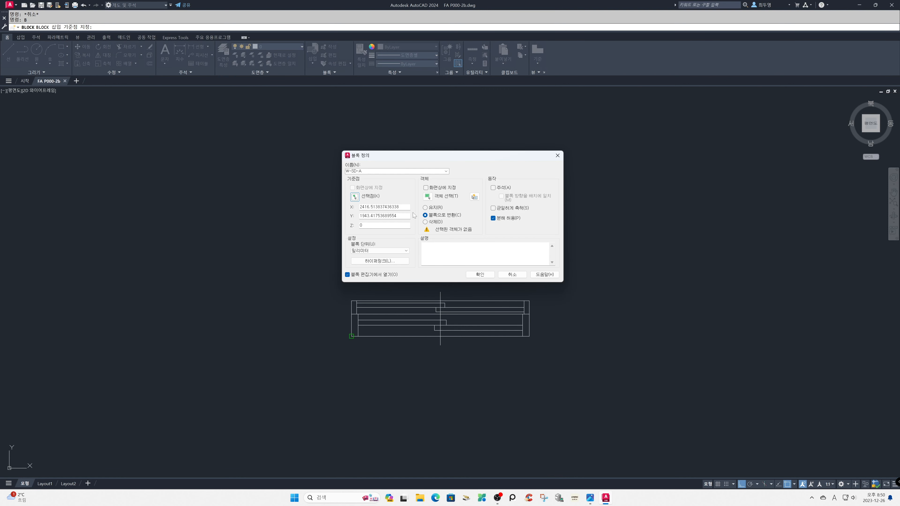
pyautogui.click(428, 198)
pyautogui.click(335, 265)
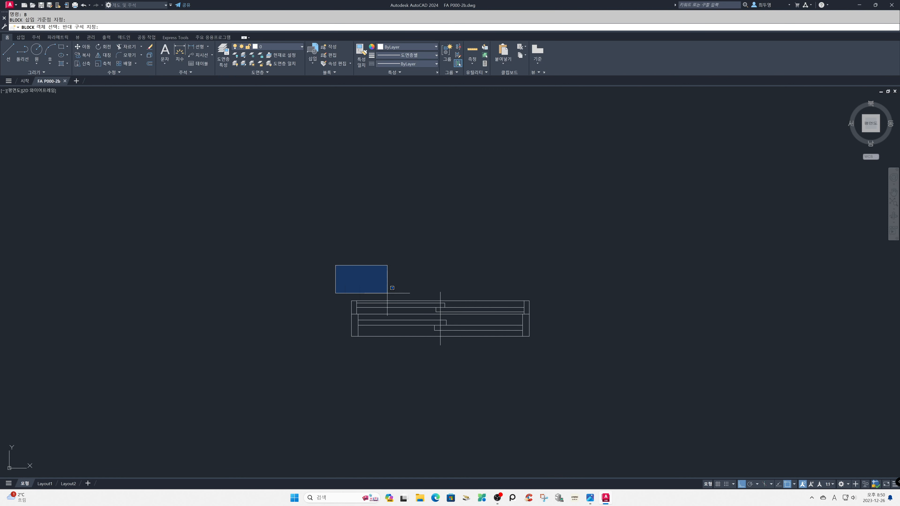
pyautogui.click(553, 370)
pyautogui.press('Return')
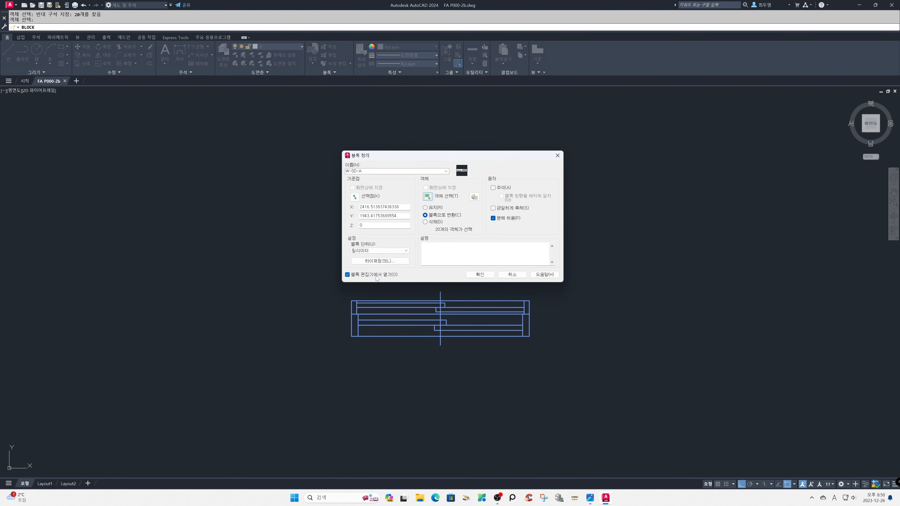
pyautogui.click(479, 274)
# Add a linear parameter from the window's lower-left corner to its lower-right corner, placing the label below the window.
pyautogui.scroll(-5, 453, 265)
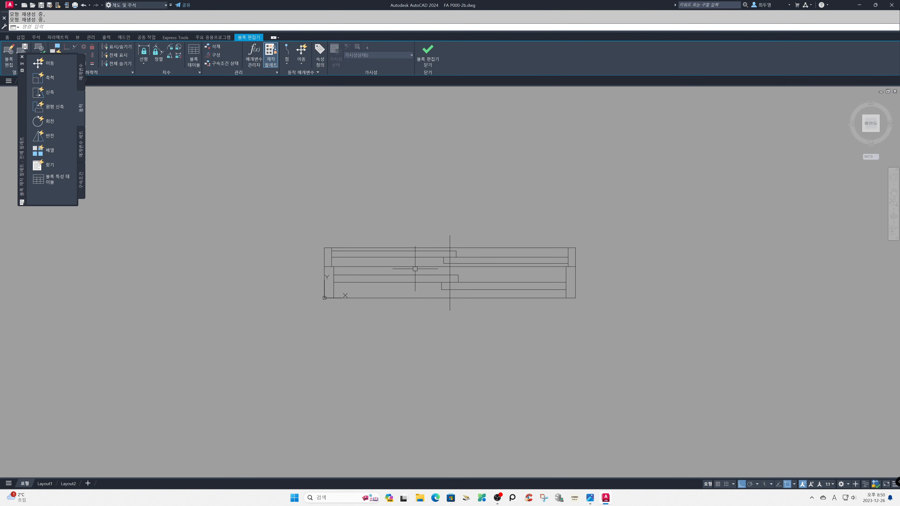
pyautogui.click(80, 77)
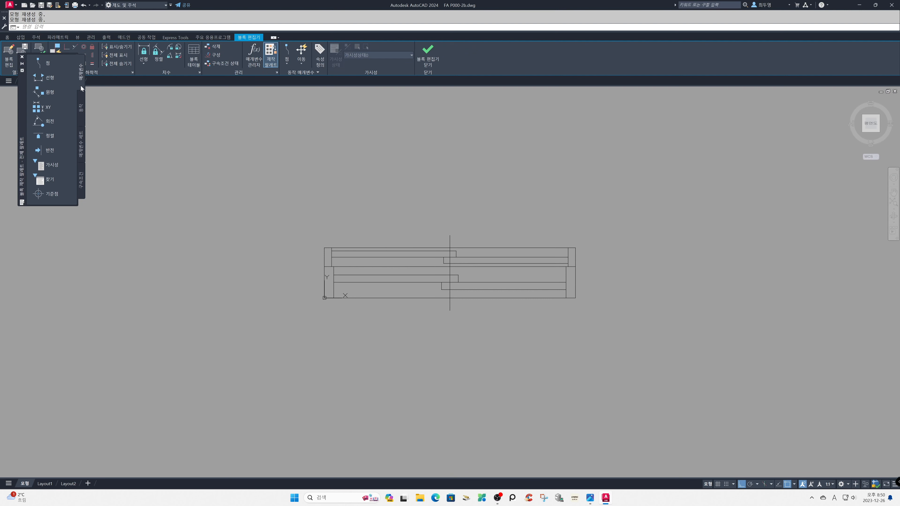
pyautogui.click(48, 78)
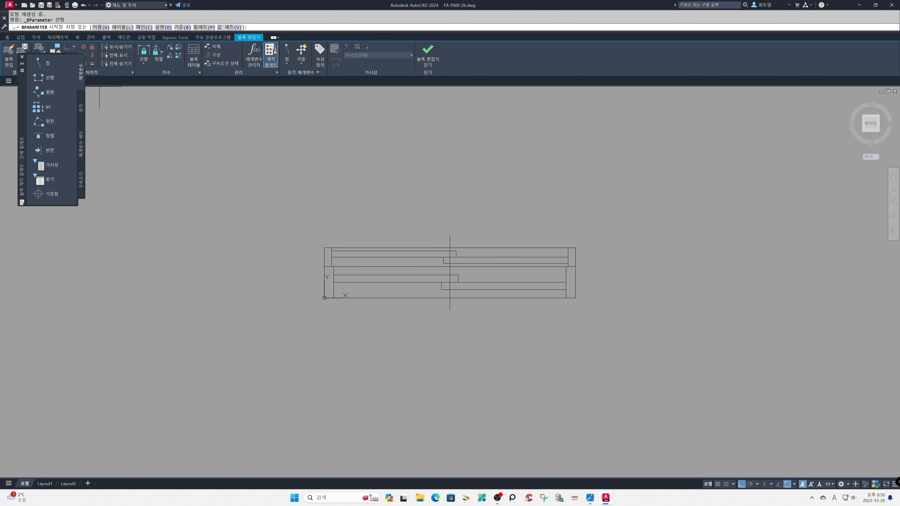
pyautogui.click(325, 298)
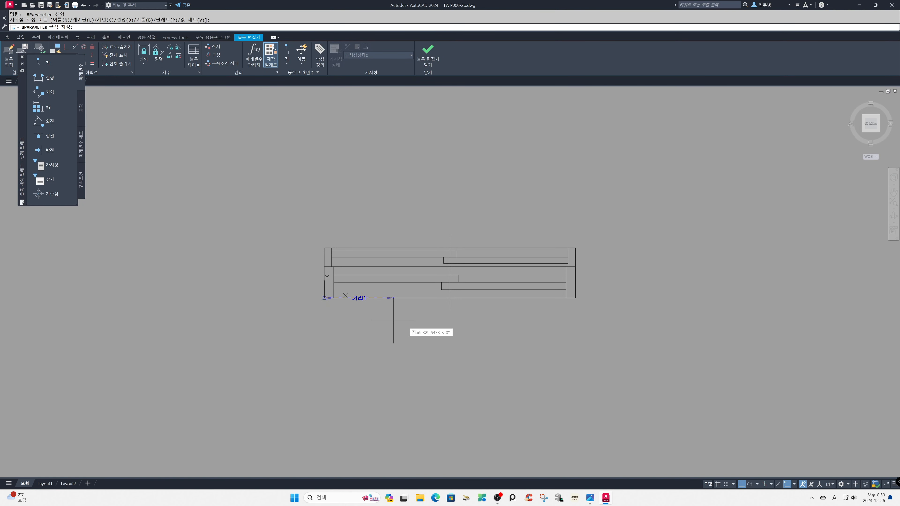
pyautogui.click(576, 298)
pyautogui.click(574, 351)
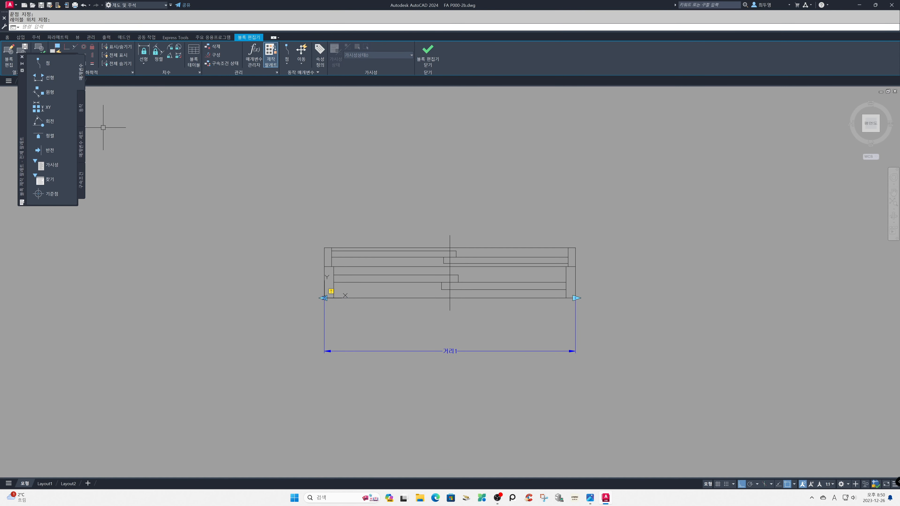
# Add a stretch action to the linear parameter's lower-right point, with frame and crossing selection around the window's right end.
pyautogui.click(83, 113)
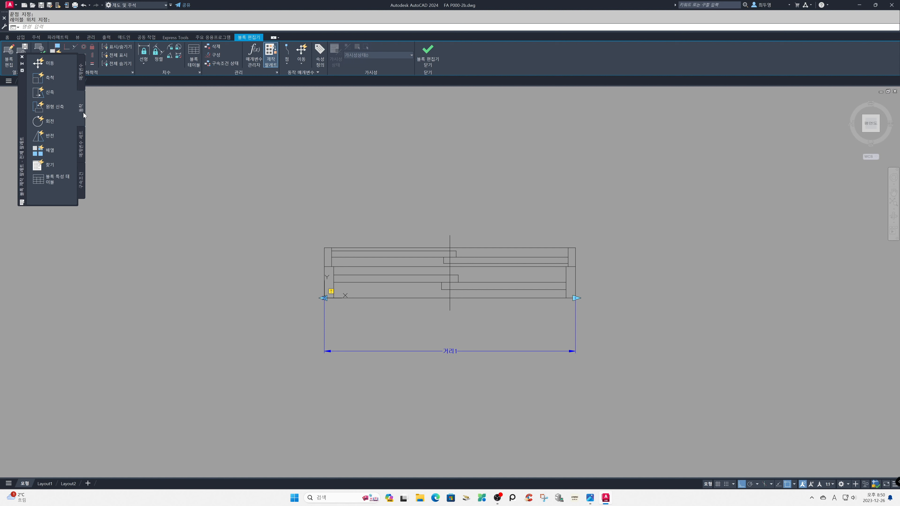
pyautogui.click(48, 92)
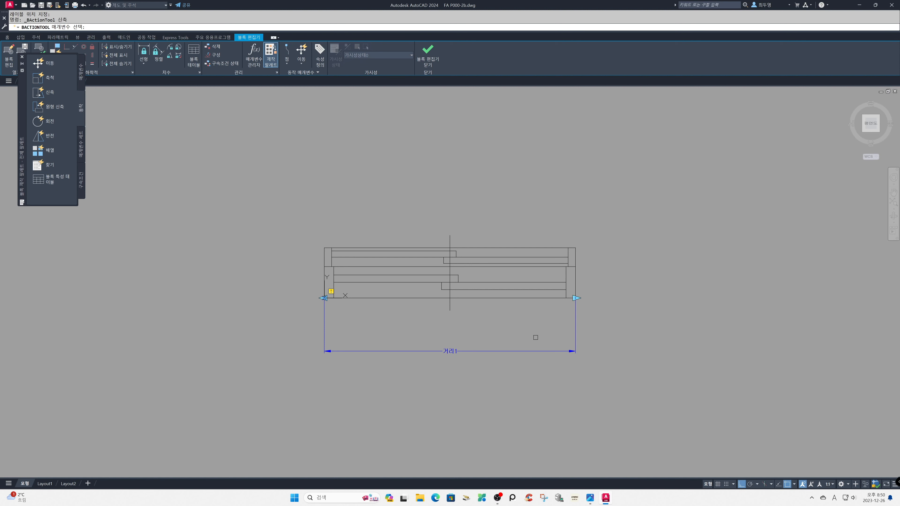
pyautogui.click(539, 351)
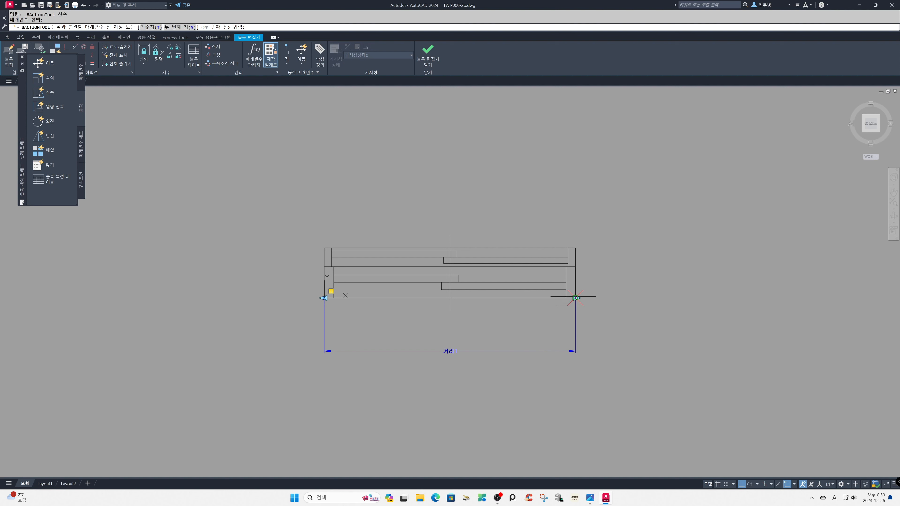
pyautogui.click(575, 298)
pyautogui.click(629, 325)
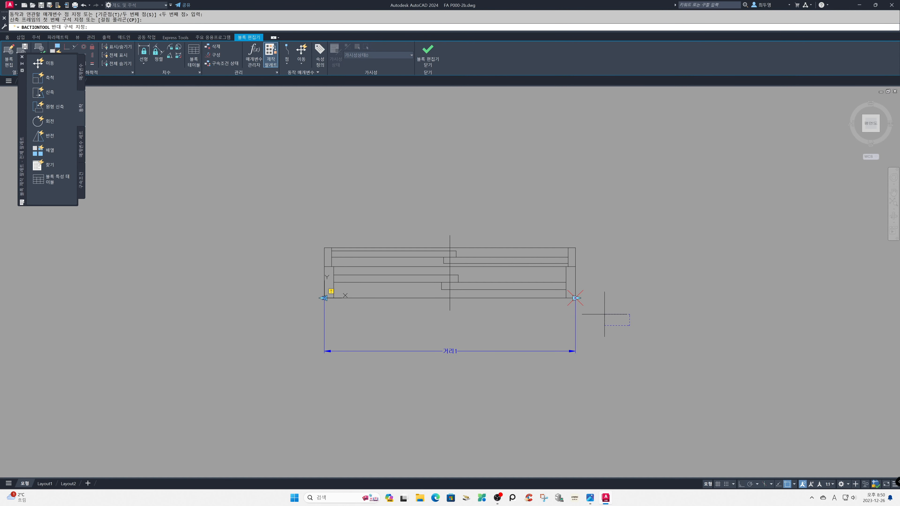
pyautogui.click(531, 228)
pyautogui.click(620, 315)
pyautogui.click(548, 239)
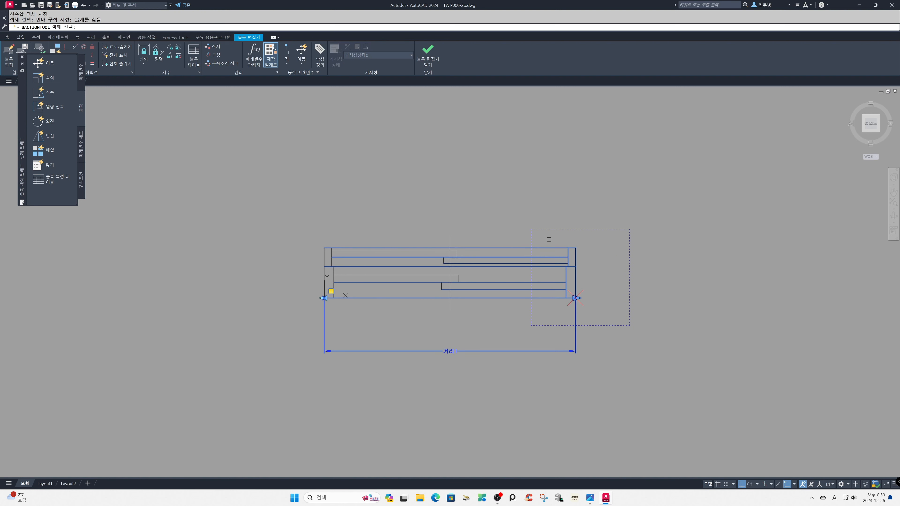
pyautogui.press('Return')
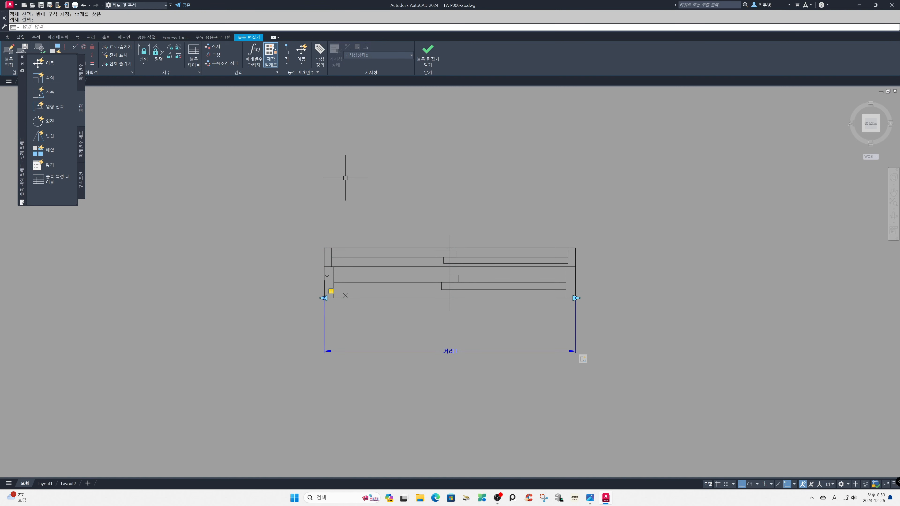
# Add a second stretch action at the same parameter point, framing the window's middle and excluding the five full-width horizontal lines from its objects.
pyautogui.click(38, 94)
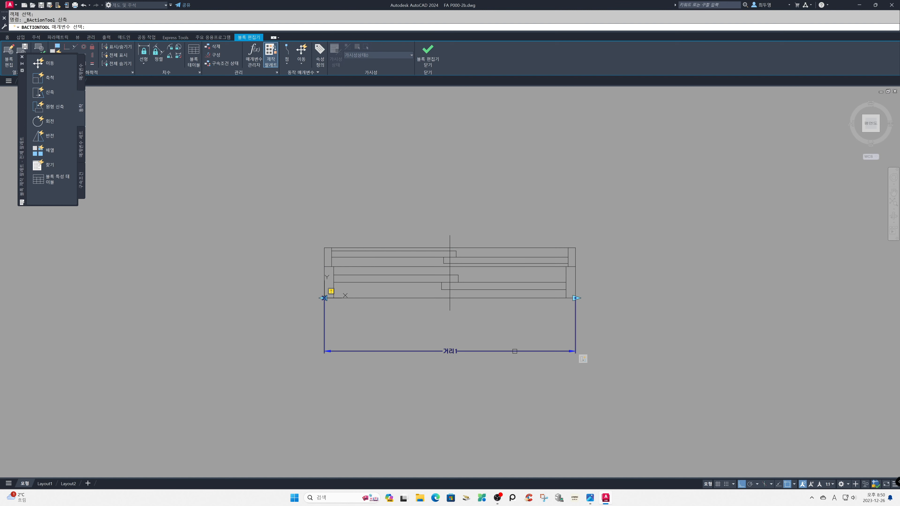
pyautogui.click(514, 351)
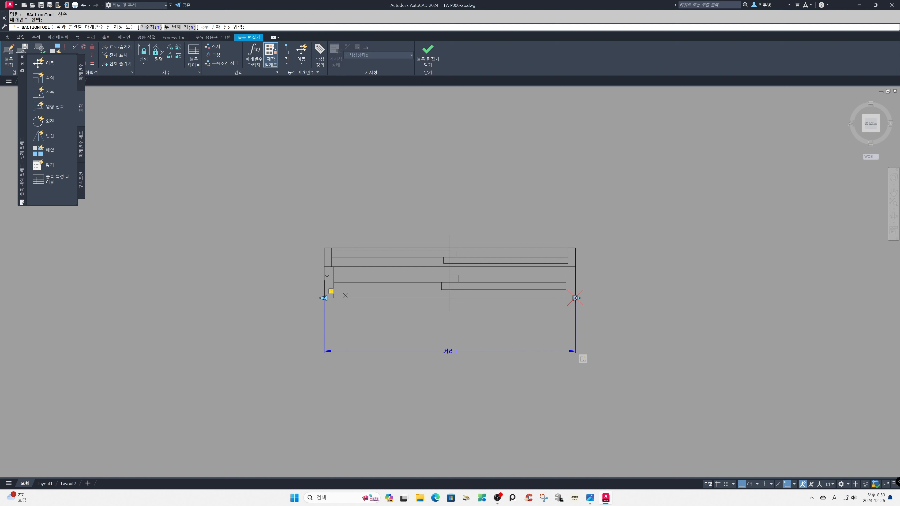
pyautogui.click(575, 297)
pyautogui.click(512, 332)
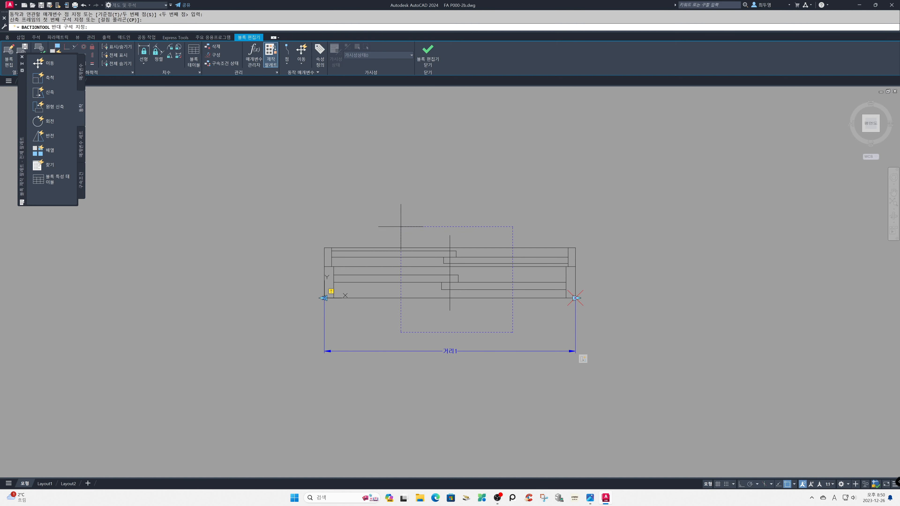
pyautogui.click(397, 219)
pyautogui.click(496, 319)
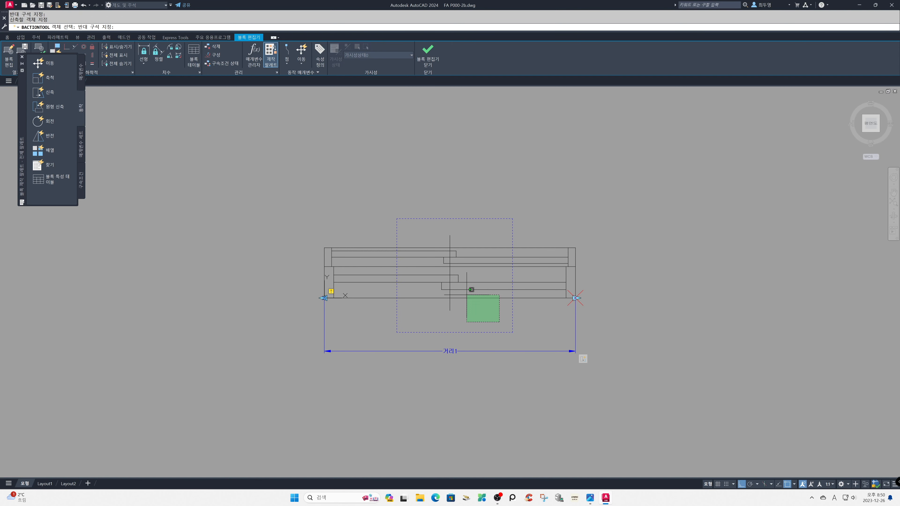
pyautogui.click(418, 226)
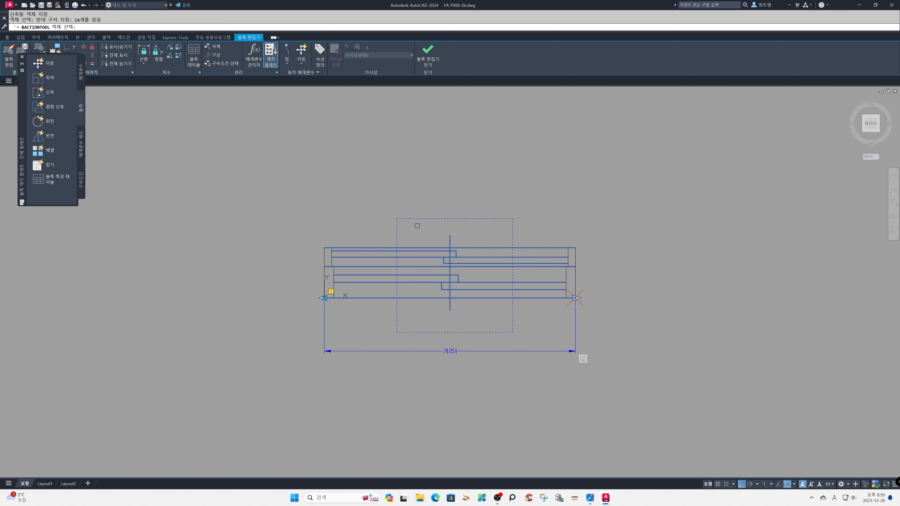
pyautogui.keyDown('shift'); pyautogui.click(425, 298); pyautogui.keyUp('shift')
pyautogui.keyDown('shift'); pyautogui.click(426, 282); pyautogui.keyUp('shift')
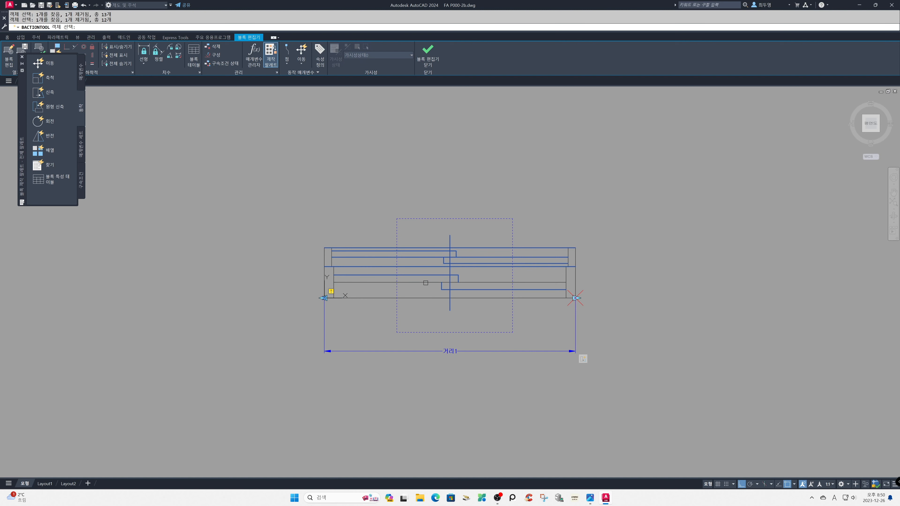
pyautogui.keyDown('shift'); pyautogui.click(426, 266); pyautogui.keyUp('shift')
pyautogui.keyDown('shift'); pyautogui.click(429, 257); pyautogui.keyUp('shift')
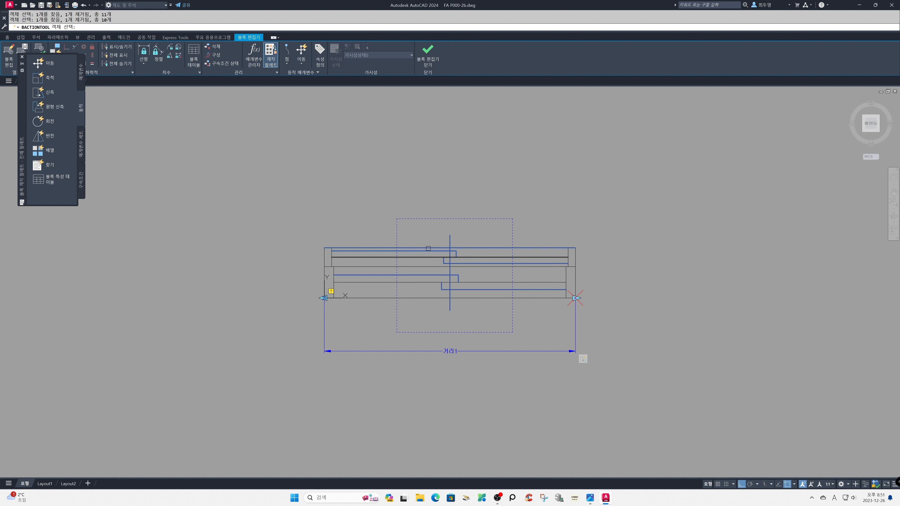
pyautogui.keyDown('shift'); pyautogui.click(428, 248); pyautogui.keyUp('shift')
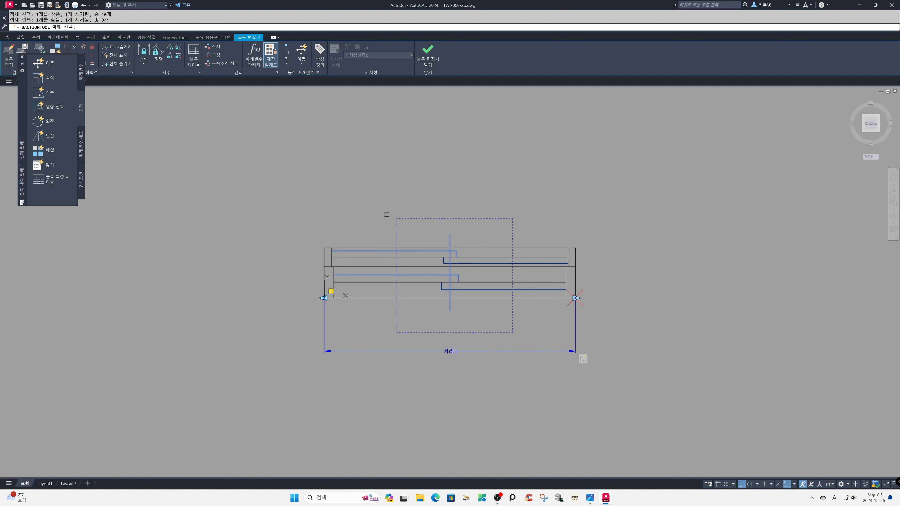
pyautogui.press('Return')
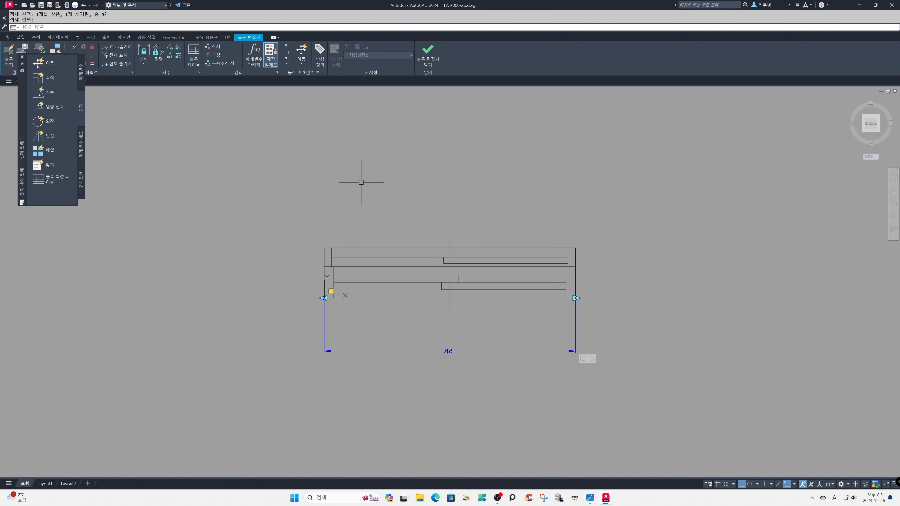
# Set the linear parameter's distance type to increment, with increment 100, minimum 1200 and maximum 2400.
pyautogui.click(22, 57)
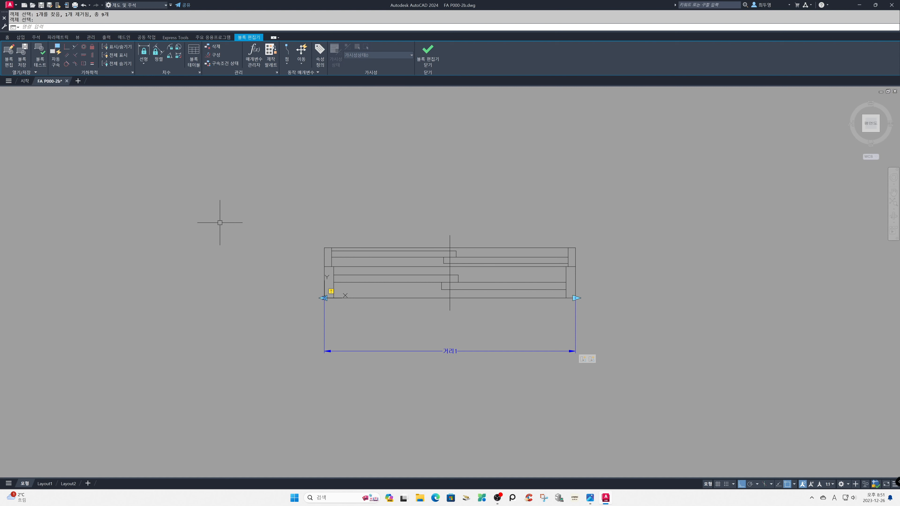
pyautogui.press('Return')
pyautogui.moveTo(224, 215); pyautogui.dragTo(186, 216)
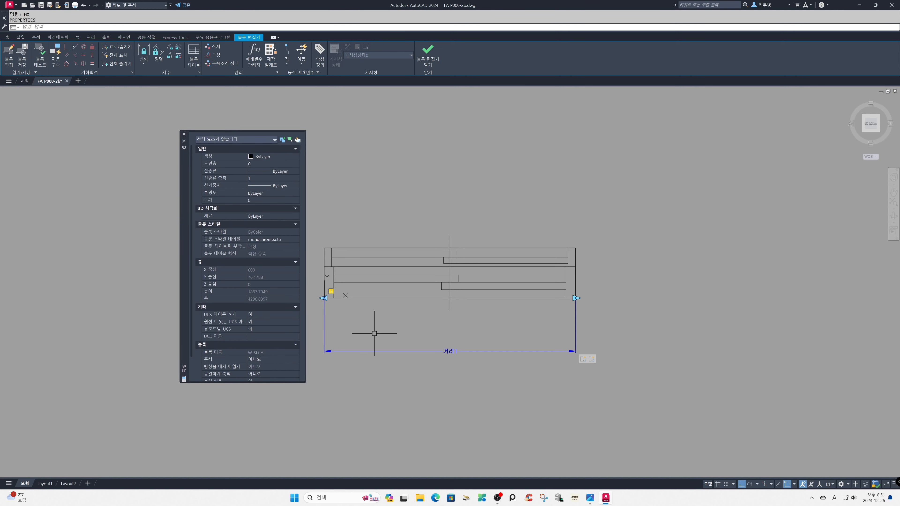
pyautogui.click(417, 352)
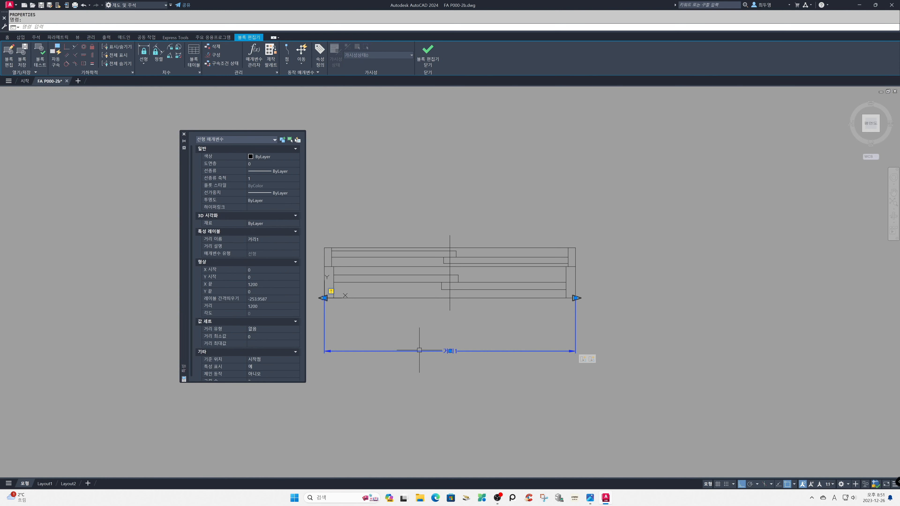
pyautogui.click(263, 331)
pyautogui.click(266, 347)
pyautogui.click(267, 330)
pyautogui.click(265, 341)
pyautogui.click(265, 337)
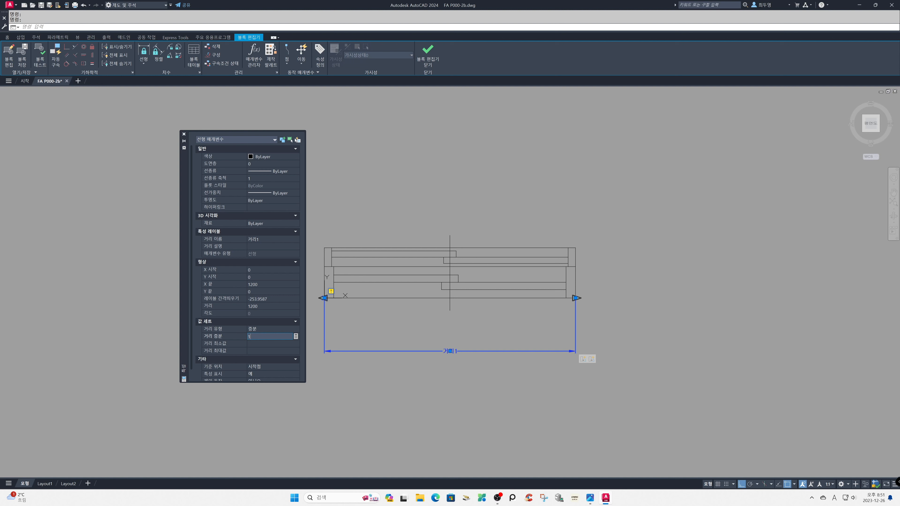
pyautogui.click(258, 343)
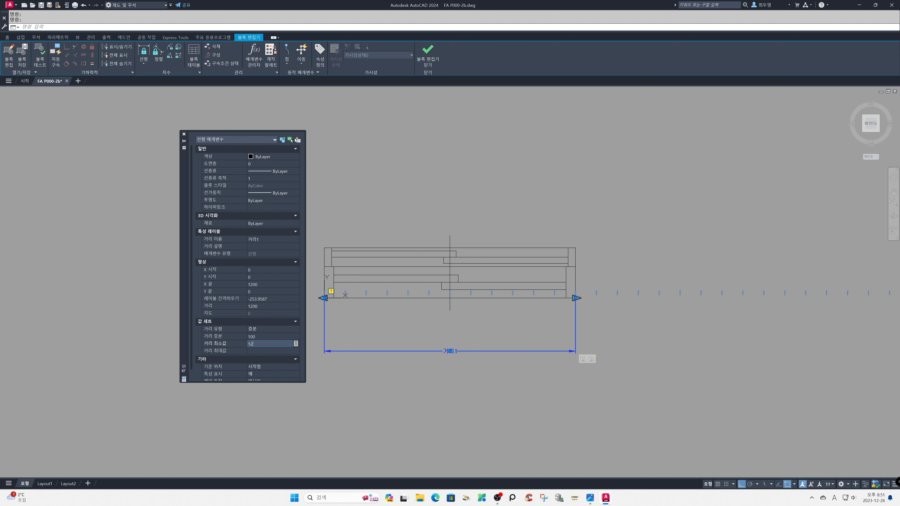
pyautogui.click(261, 351)
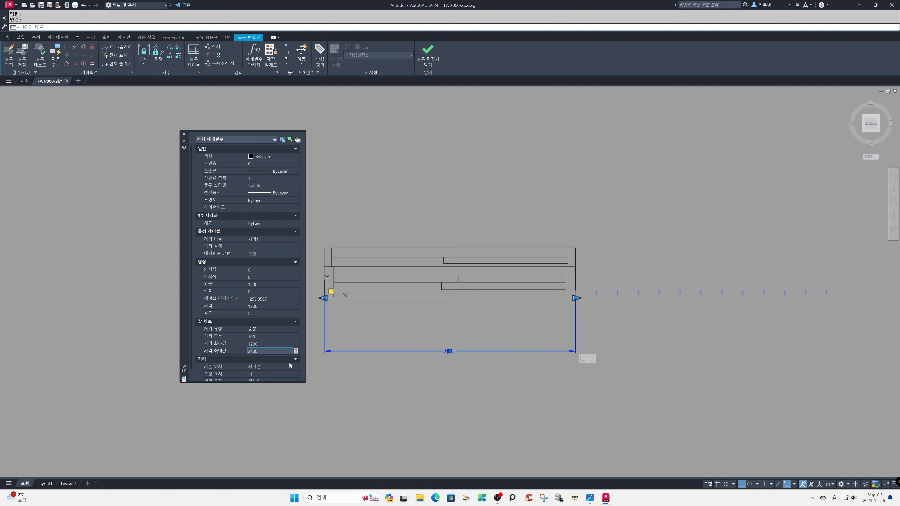
# Set the linear parameter's number of grips to 1.
pyautogui.scroll(-1, 282, 360)
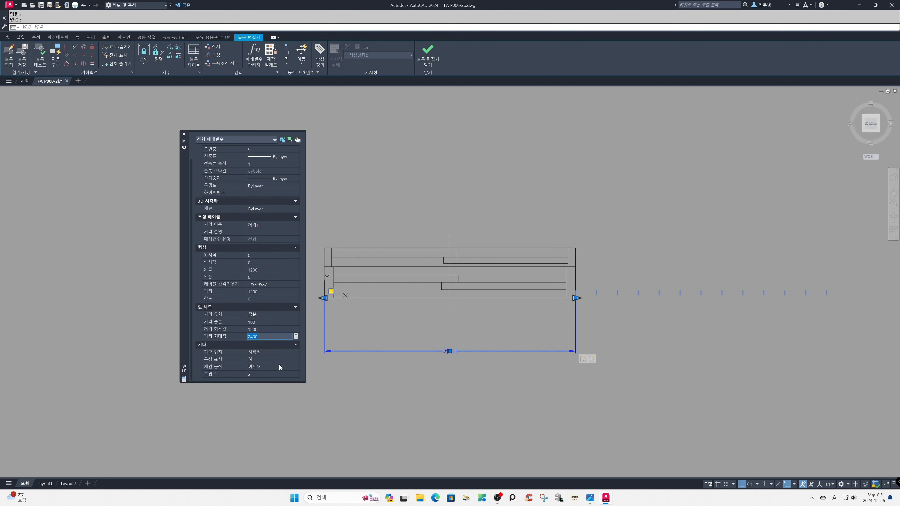
pyautogui.click(273, 375)
pyautogui.click(272, 376)
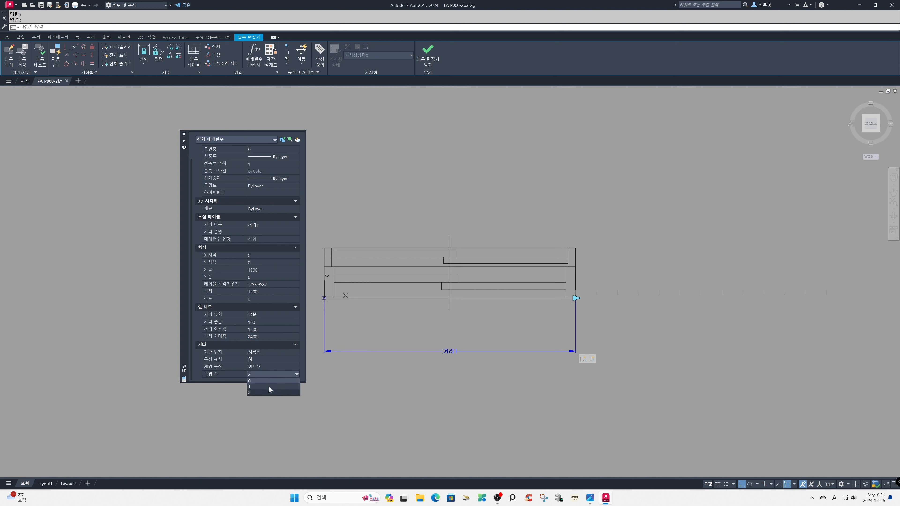
pyautogui.click(268, 387)
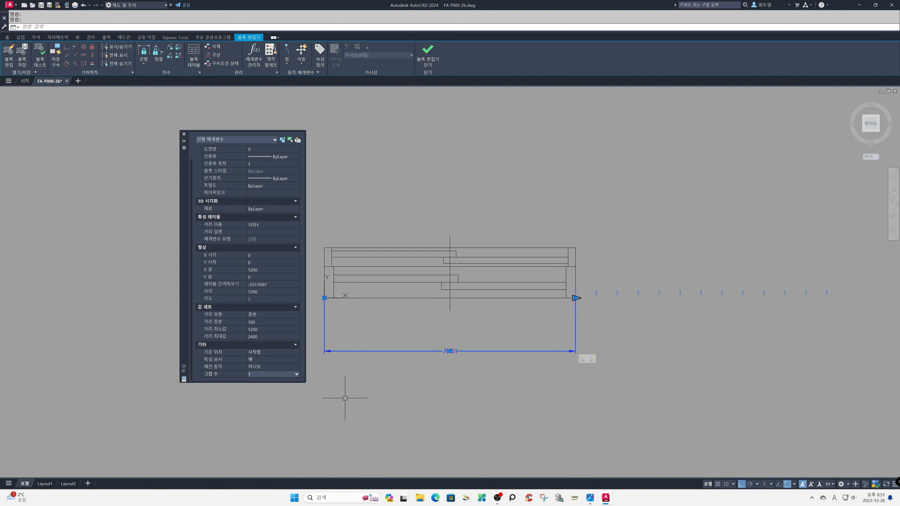
pyautogui.press('Escape')
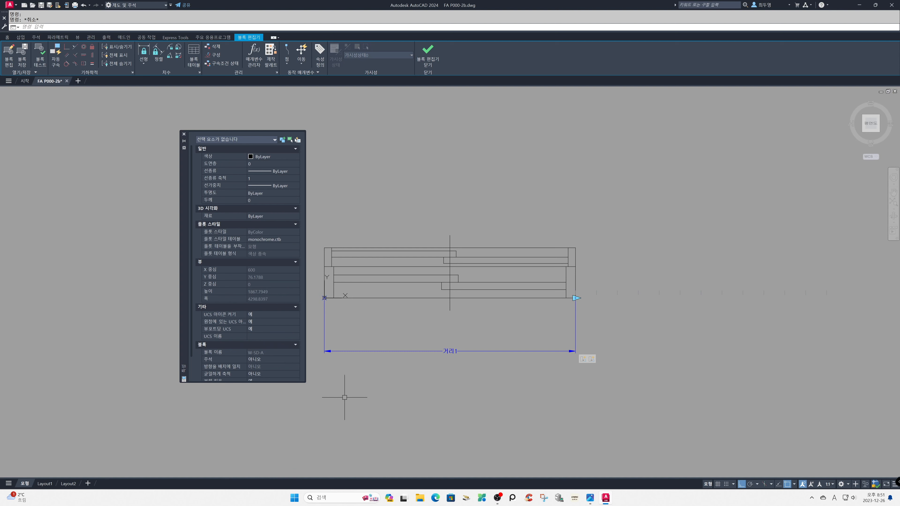
# Set the distance multiplier of the middle section's stretch action to 0.5.
pyautogui.click(583, 359)
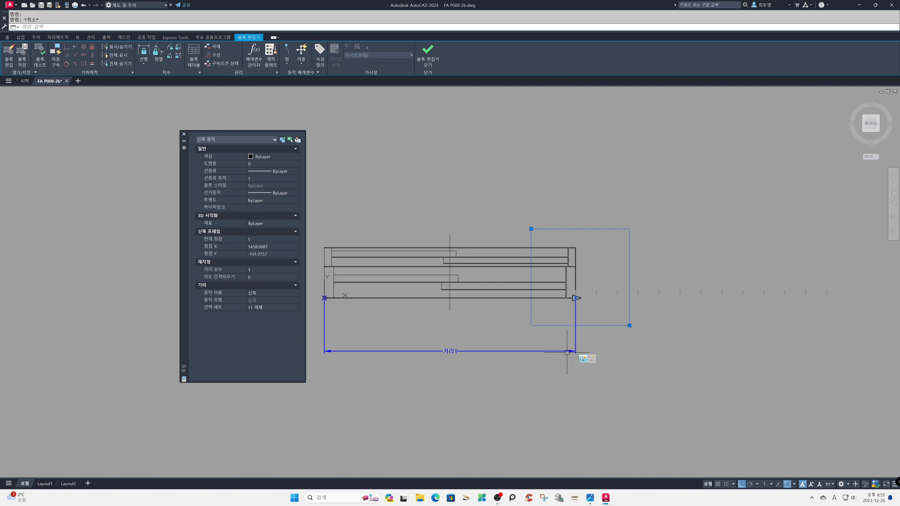
pyautogui.click(592, 359)
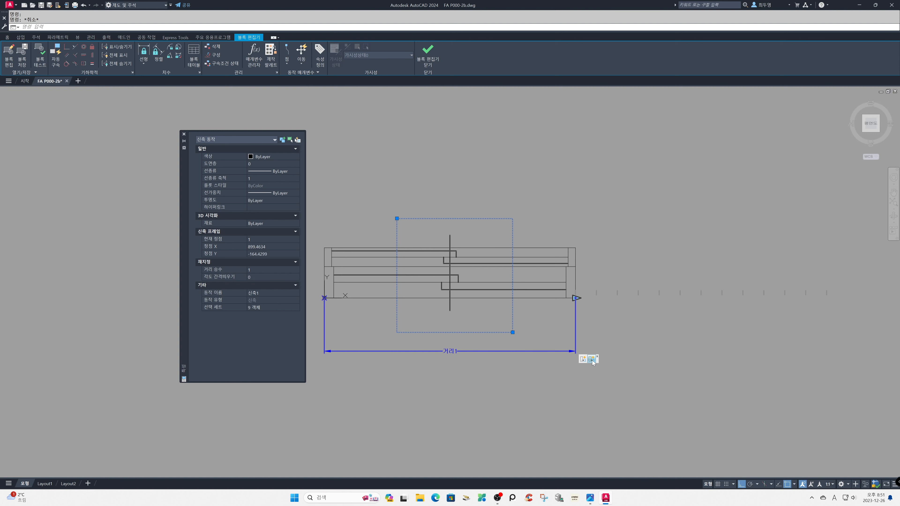
pyautogui.click(263, 269)
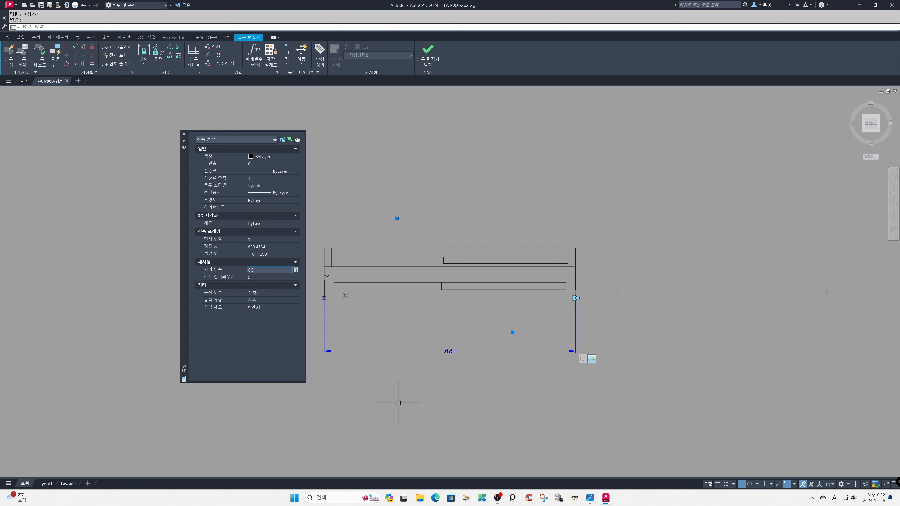
pyautogui.press('Escape')
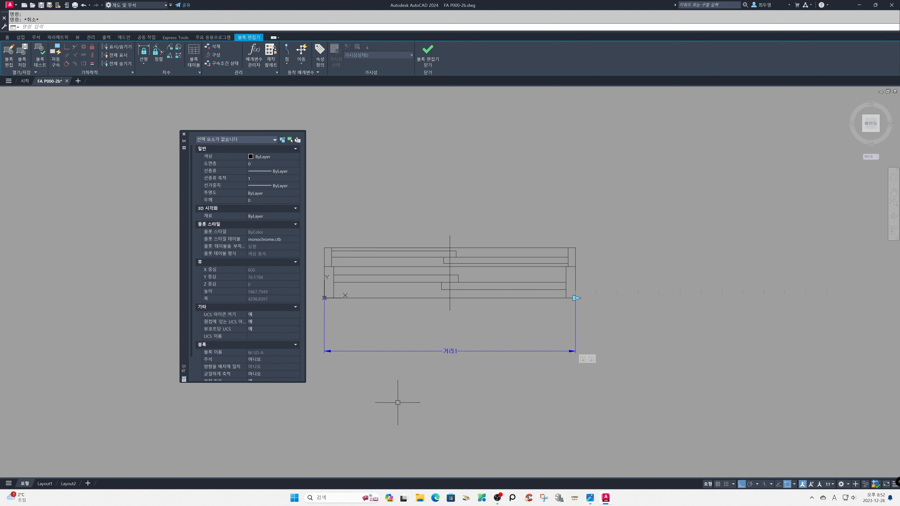
# Close the properties and the block editor, saving the changes to W-SD-A.
pyautogui.click(184, 136)
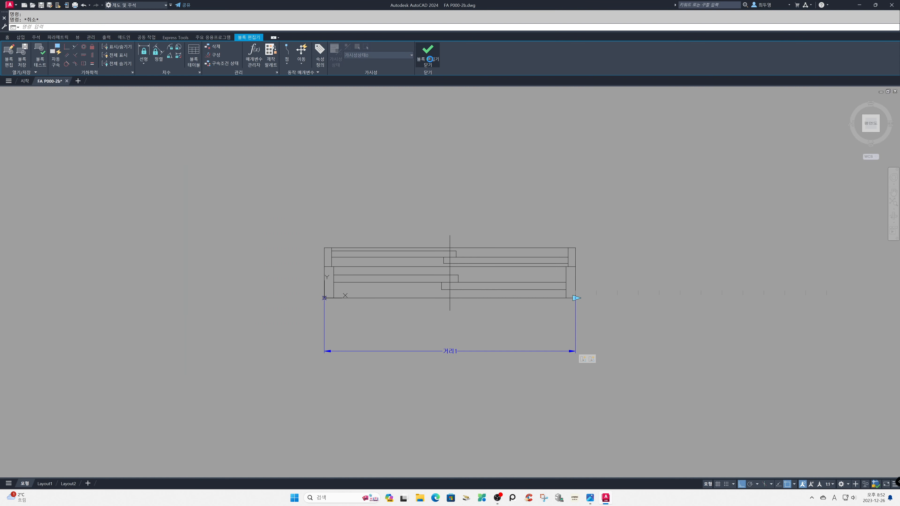
pyautogui.click(429, 60)
pyautogui.click(453, 238)
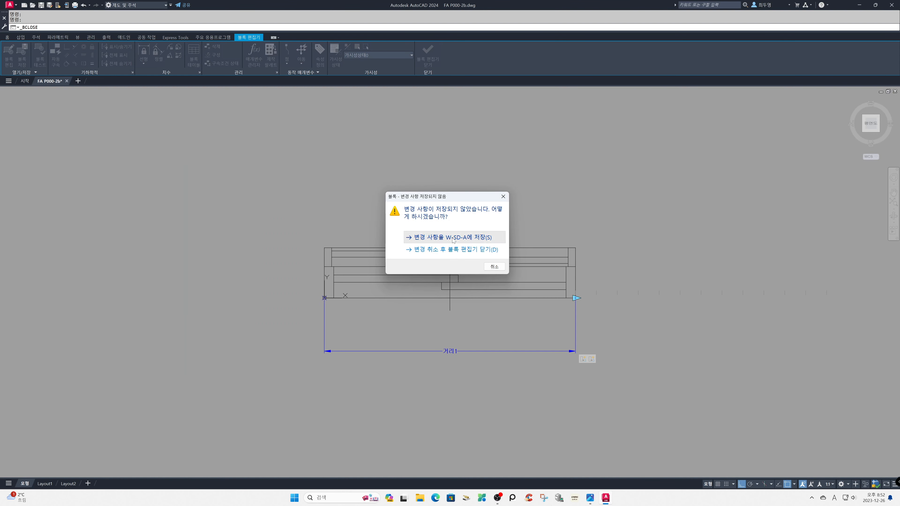
# Test the window block by stretching its lower-right grip to the 2400 maximum and back to 1200.
pyautogui.click(508, 336)
pyautogui.click(529, 336)
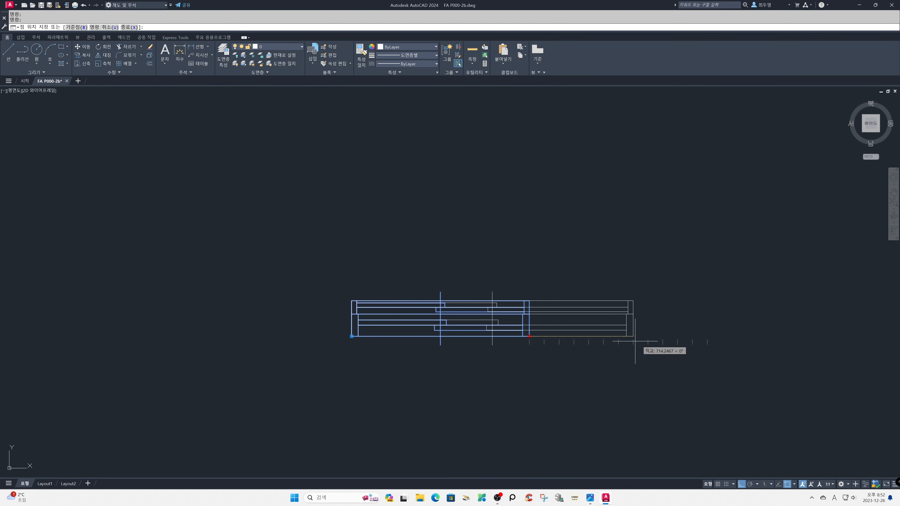
pyautogui.click(707, 337)
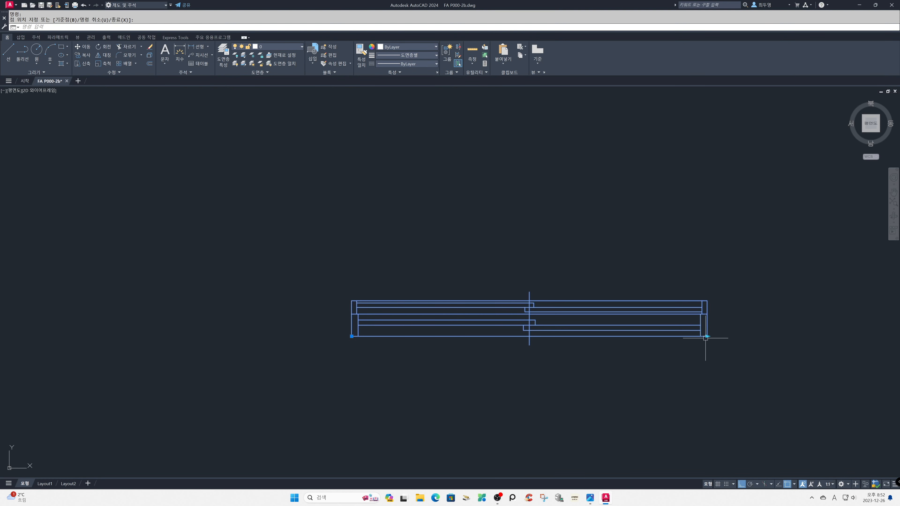
pyautogui.click(707, 336)
pyautogui.press('Escape')
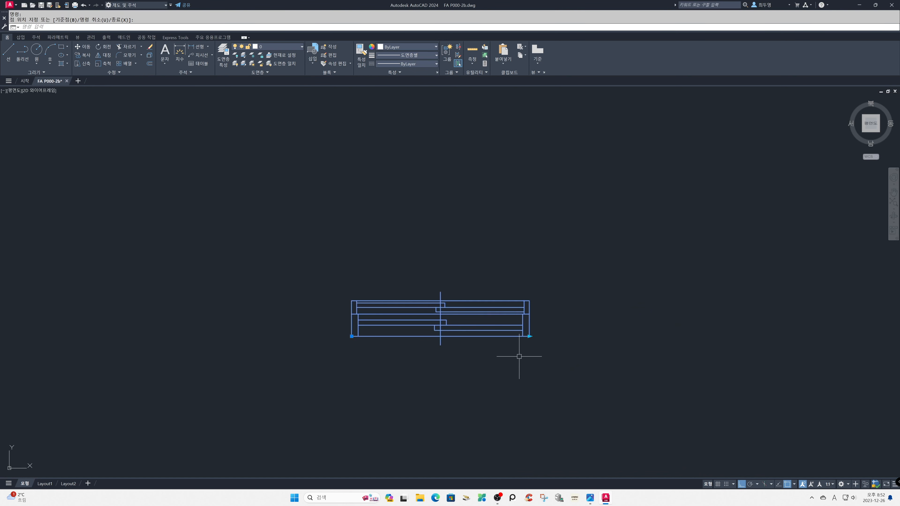
pyautogui.press('Escape')
# Move the window block straight up, leaving free space beneath it for two more windows.
pyautogui.write('m')
pyautogui.press('Return')
pyautogui.click(563, 363)
pyautogui.click(322, 263)
pyautogui.press('Return')
pyautogui.click(332, 279)
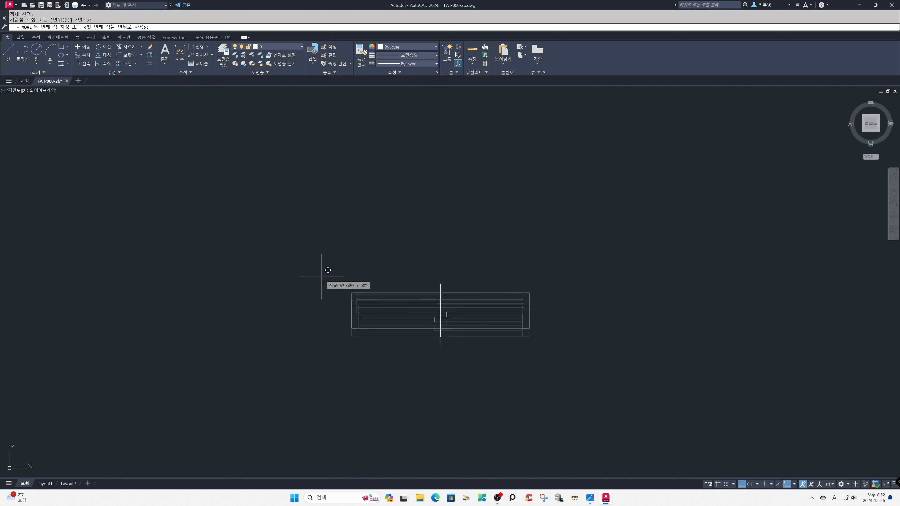
pyautogui.click(312, 145)
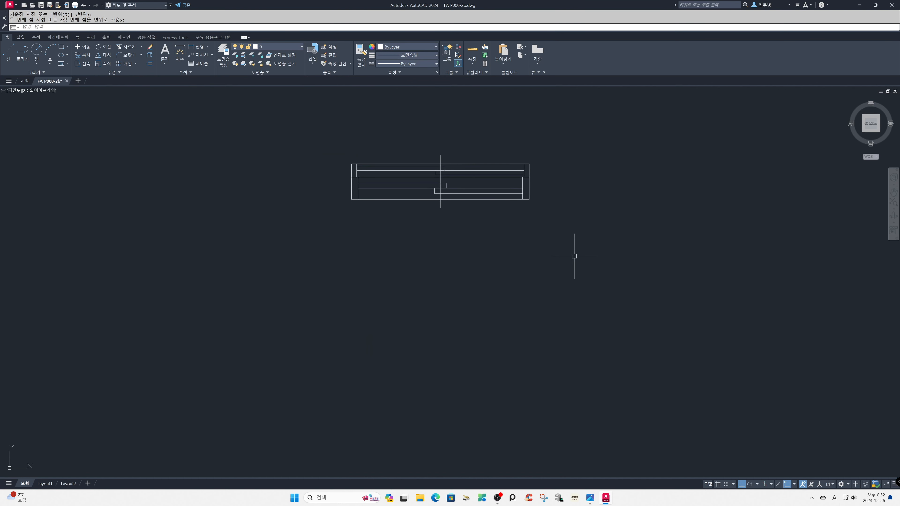
# Copy the window block twice straight down, forming a column of three roughly evenly spaced windows.
pyautogui.press('Return')
pyautogui.click(581, 251)
pyautogui.click(321, 146)
pyautogui.press('Return')
pyautogui.click(320, 145)
pyautogui.click(315, 264)
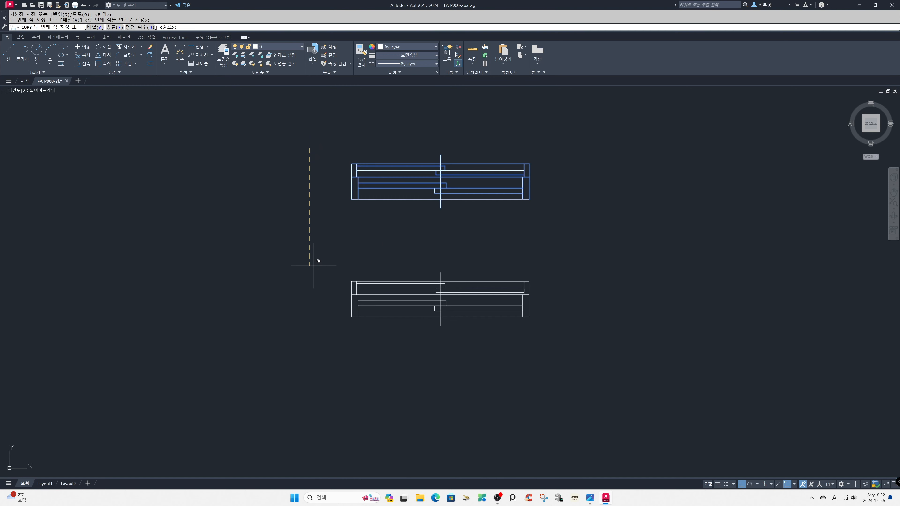
pyautogui.click(321, 372)
pyautogui.press('Return')
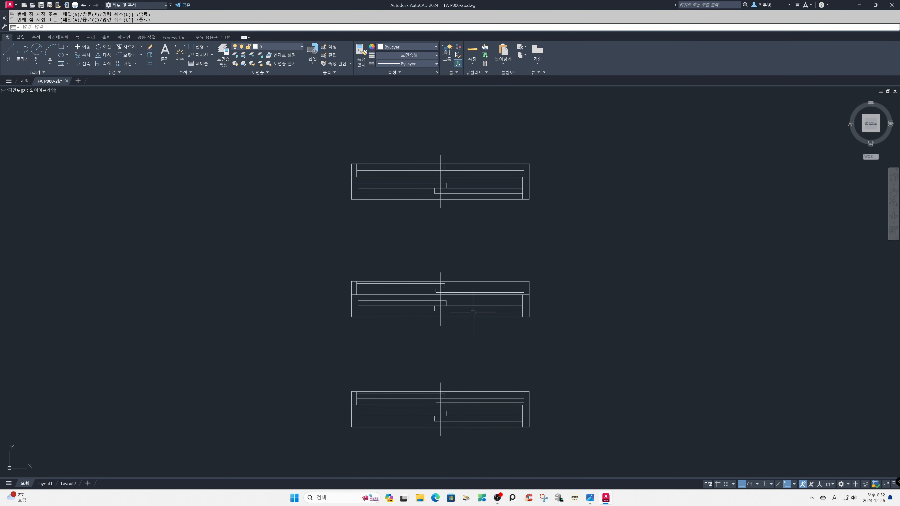
# Stretch the middle window copy to a width of 1800 with its lower-right grip.
pyautogui.click(494, 318)
pyautogui.click(530, 316)
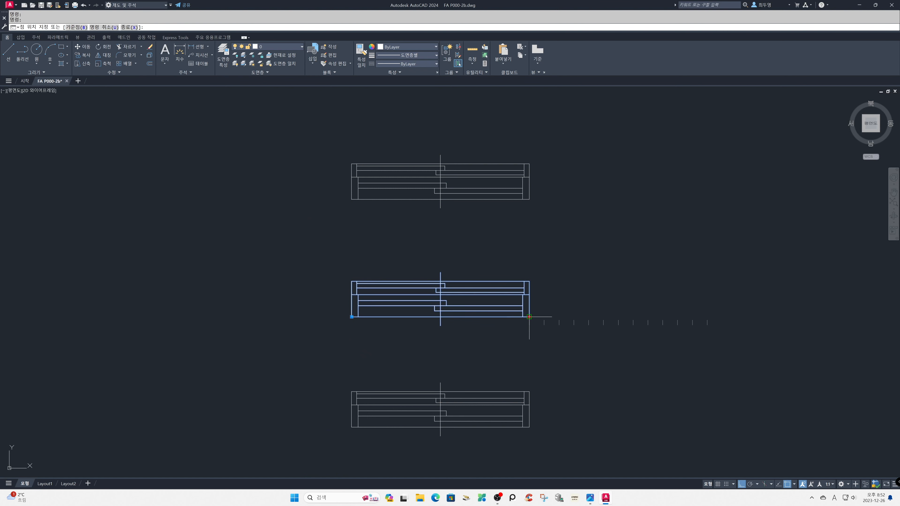
pyautogui.click(619, 338)
pyautogui.press('Escape')
pyautogui.press('Escape')
# Measure the middle window's overall width along its lower edge, from corner to corner.
pyautogui.write('d')
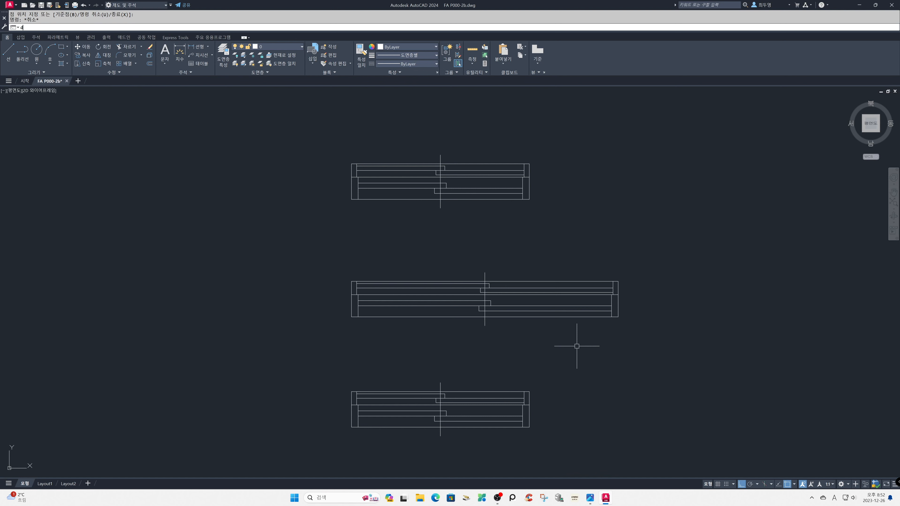
pyautogui.write('i')
pyautogui.press('Return')
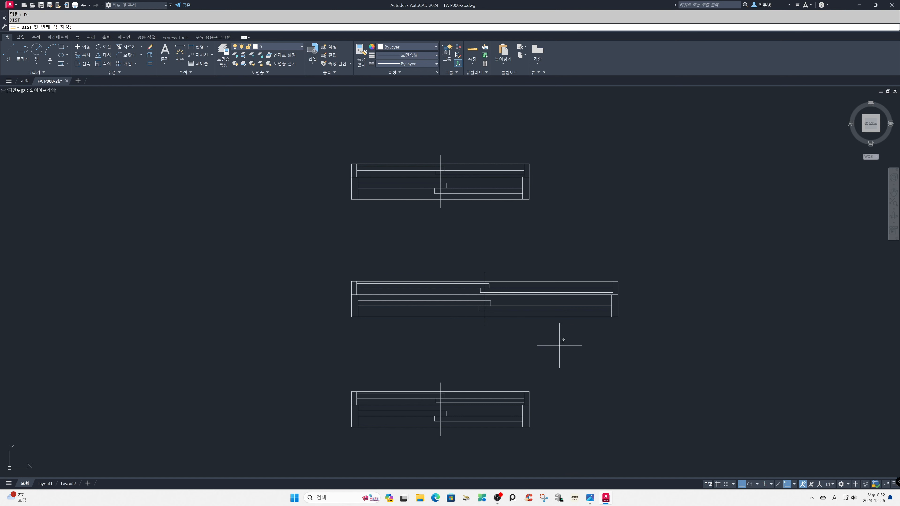
pyautogui.click(351, 317)
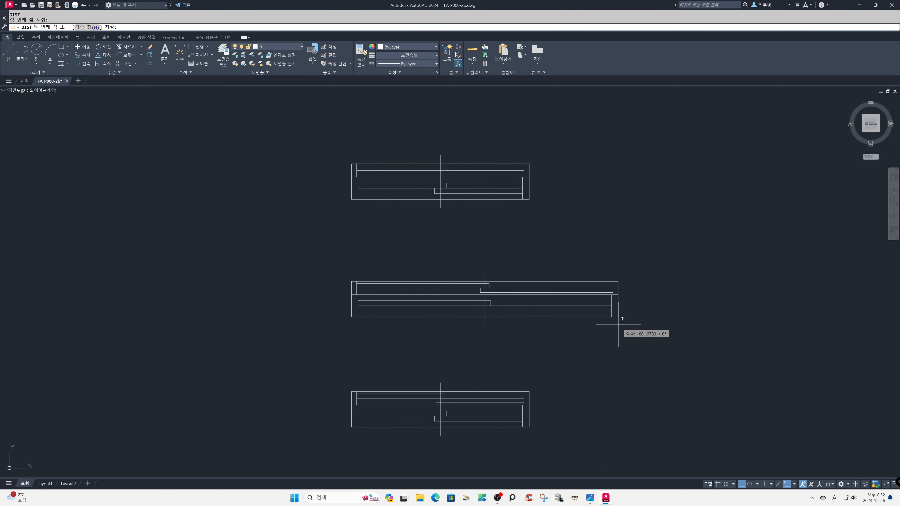
pyautogui.click(618, 316)
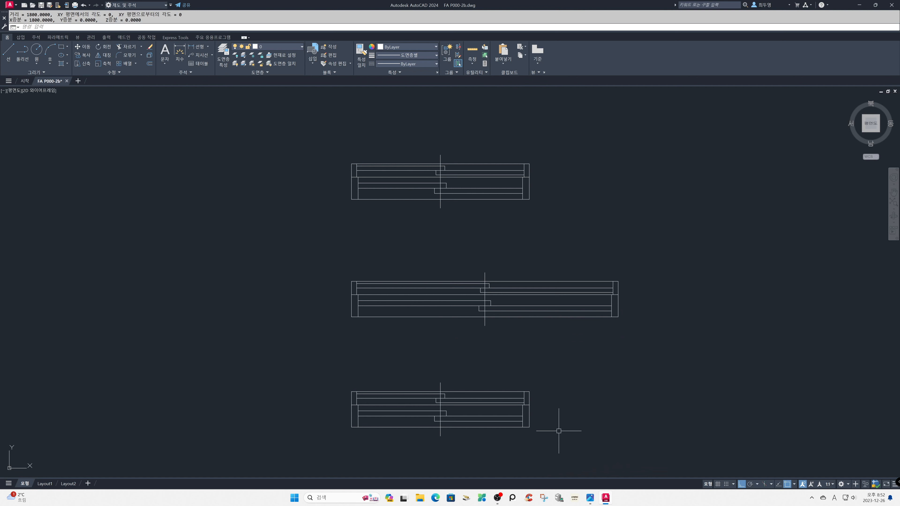
# Stretch the lowest window copy to the maximum width of 2400 with its lower-right grip.
pyautogui.click(529, 424)
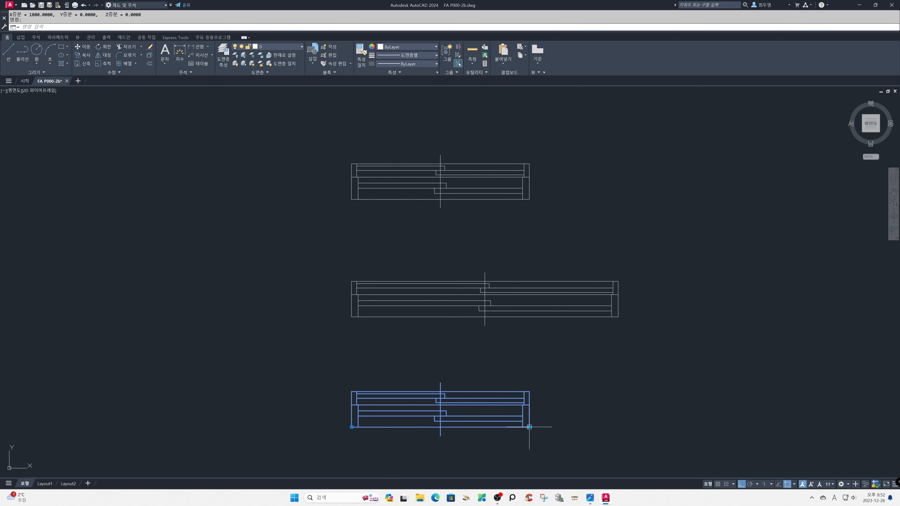
pyautogui.click(528, 426)
pyautogui.click(707, 438)
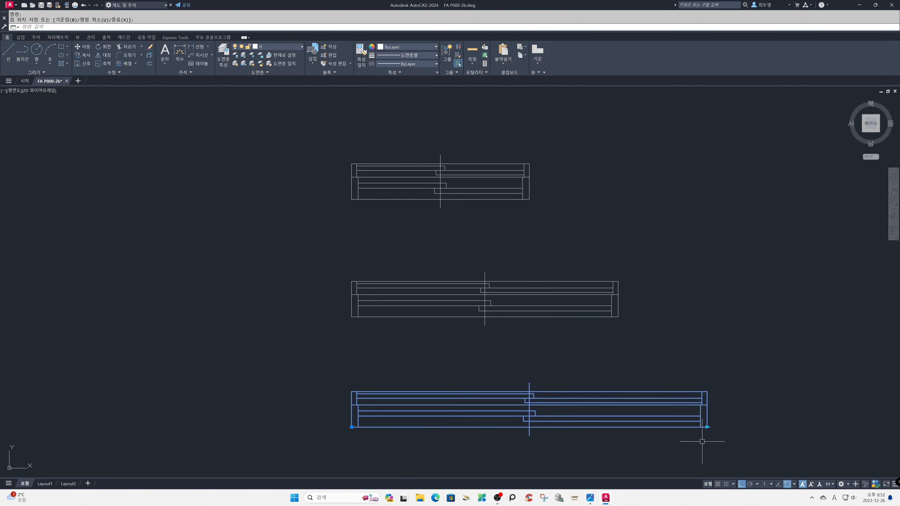
pyautogui.press('Escape')
# Measure the lowest window's overall width between its lower-right and lower-left corners.
pyautogui.write('di')
pyautogui.press('Return')
pyautogui.click(700, 426)
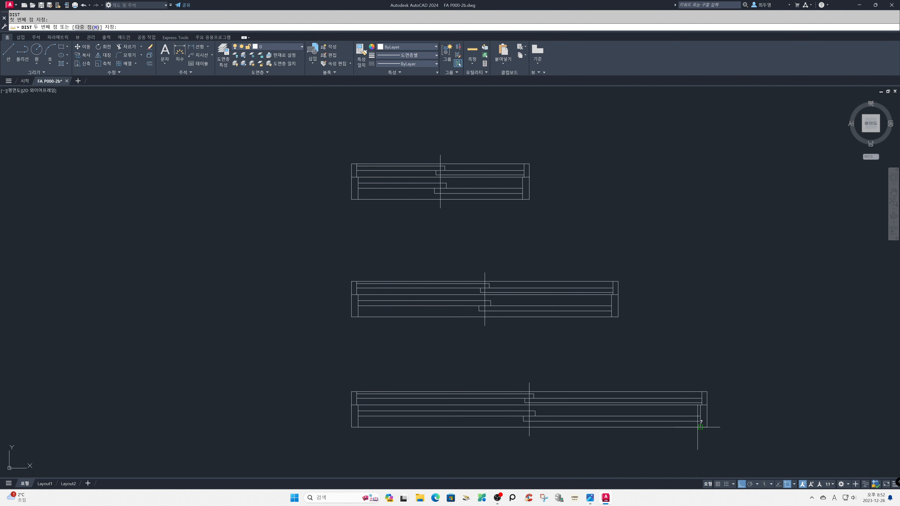
pyautogui.click(351, 427)
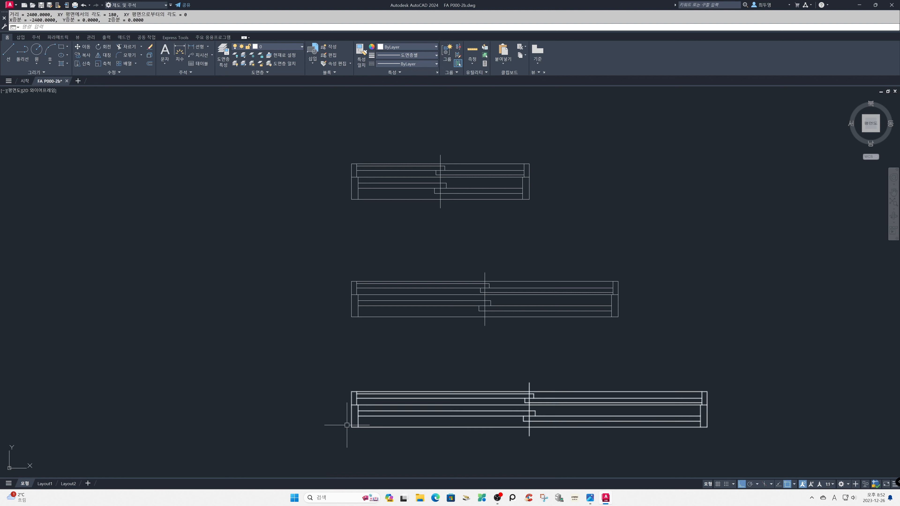
# Measure the uppermost window's overall width between its two lower corners.
pyautogui.press('Return')
pyautogui.click(352, 199)
pyautogui.click(530, 200)
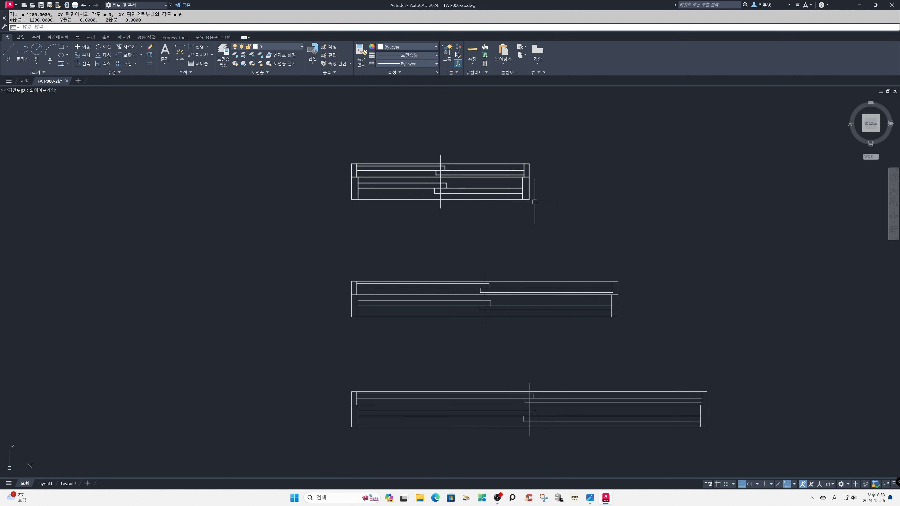
pyautogui.press('Escape')
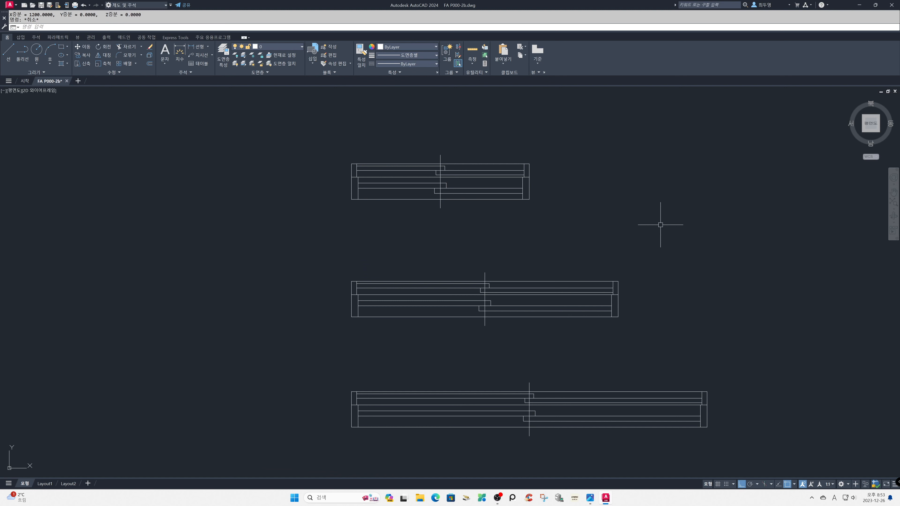